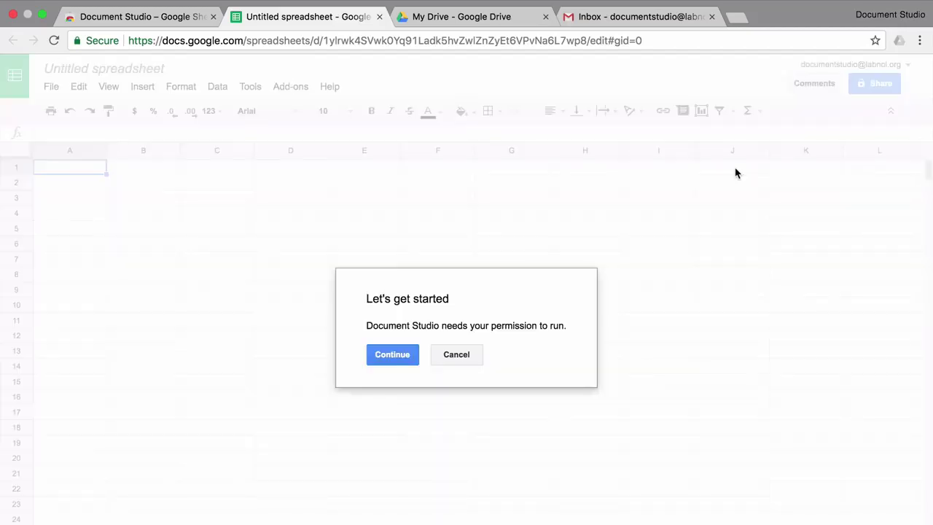
Continue from the 'Let's get started' dialog to begin authorizing Document Studio.
{"action": "left_click", "coordinate": [411, 363]}
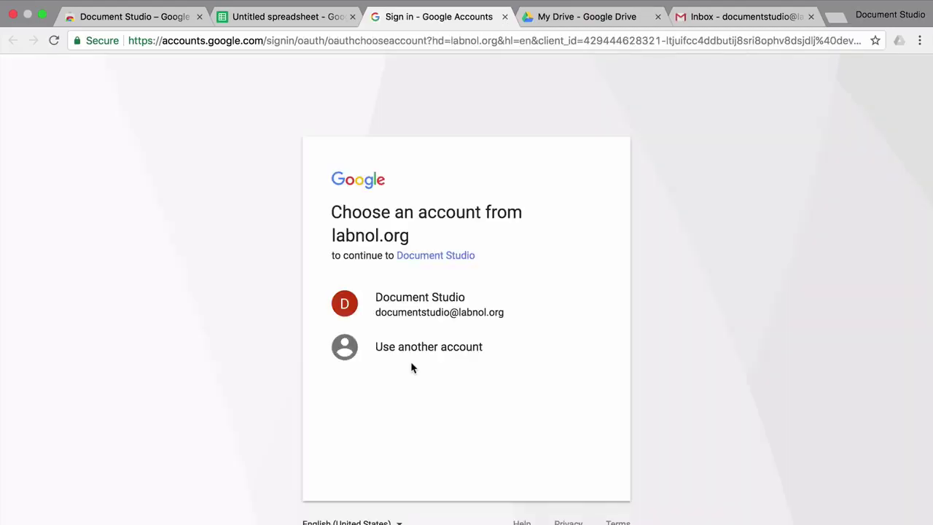
Choose the Document Studio Google account and allow every permission on the consent page.
{"action": "left_click", "coordinate": [487, 311]}
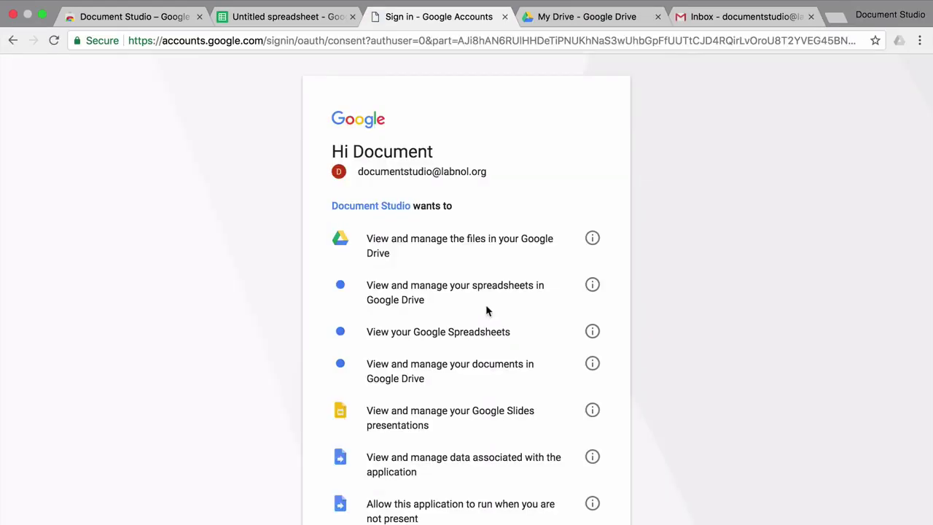
{"action": "scroll", "coordinate": [487, 311], "scroll_direction": "down", "scroll_amount": 5}
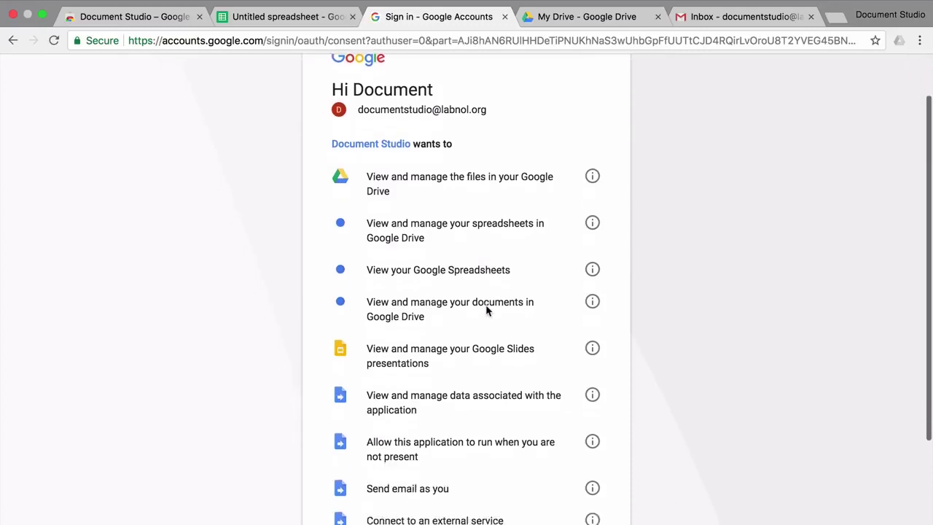
{"action": "scroll", "coordinate": [487, 311], "scroll_direction": "down", "scroll_amount": 1}
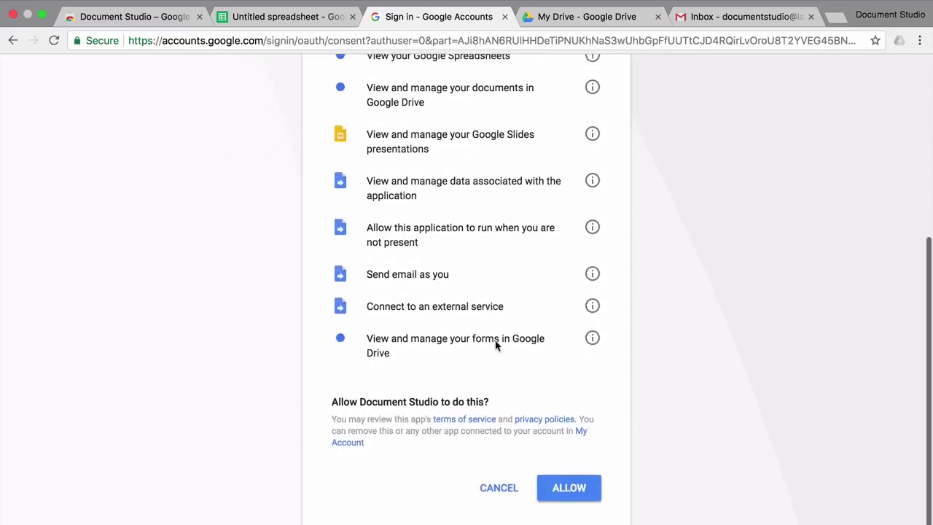
{"action": "left_click", "coordinate": [583, 499]}
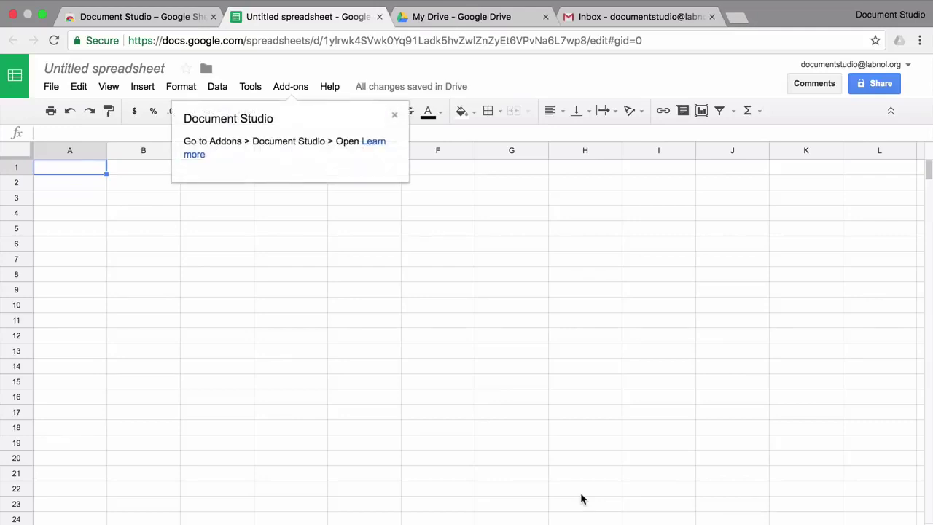
Create a 'Document Studio' folder in My Drive and open it.
{"action": "left_click", "coordinate": [514, 18]}
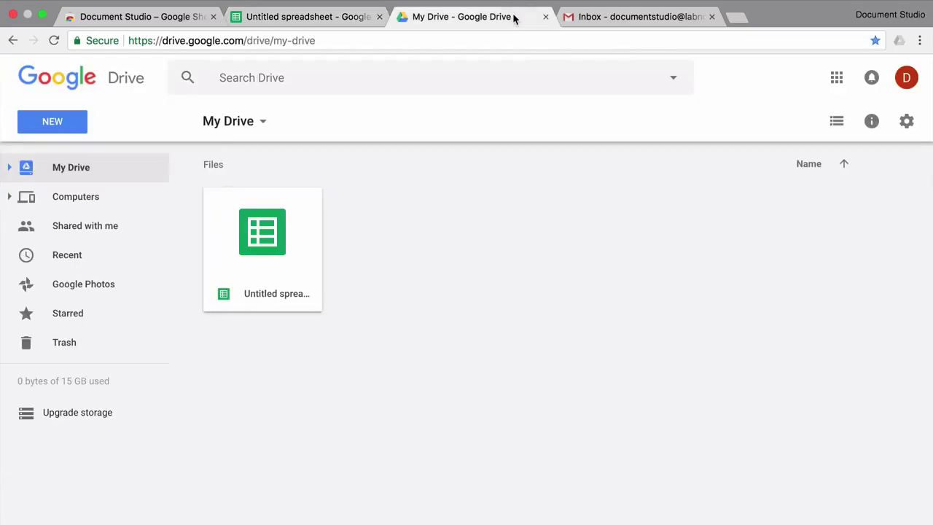
{"action": "left_click", "coordinate": [67, 128]}
{"action": "left_click", "coordinate": [87, 157]}
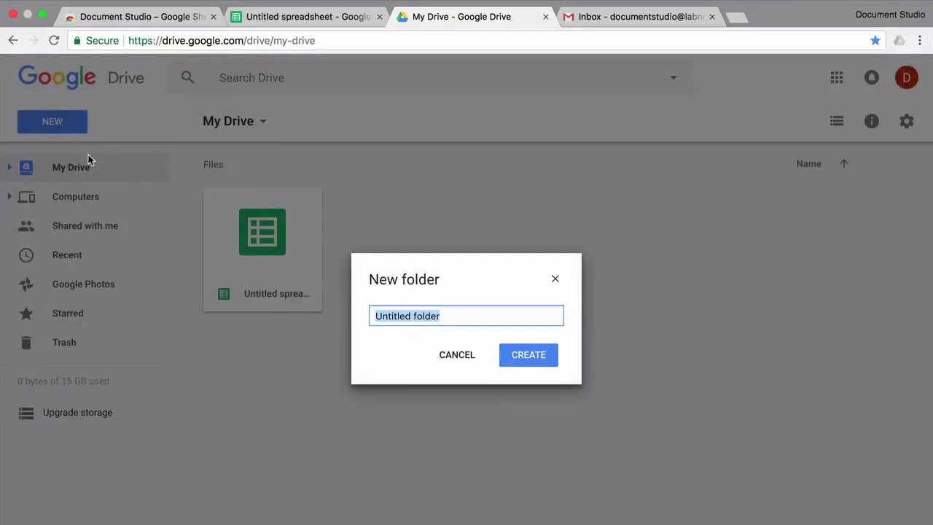
{"action": "type", "text": "Document st"}
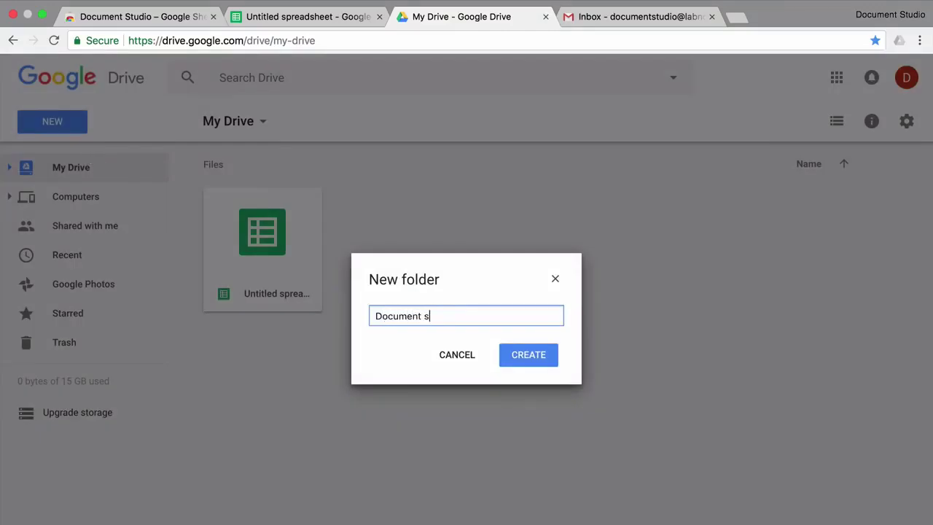
{"action": "key", "text": "BackSpace"}
{"action": "key", "text": "BackSpace"}
{"action": "type", "text": "Studio"}
{"action": "left_click", "coordinate": [521, 354]}
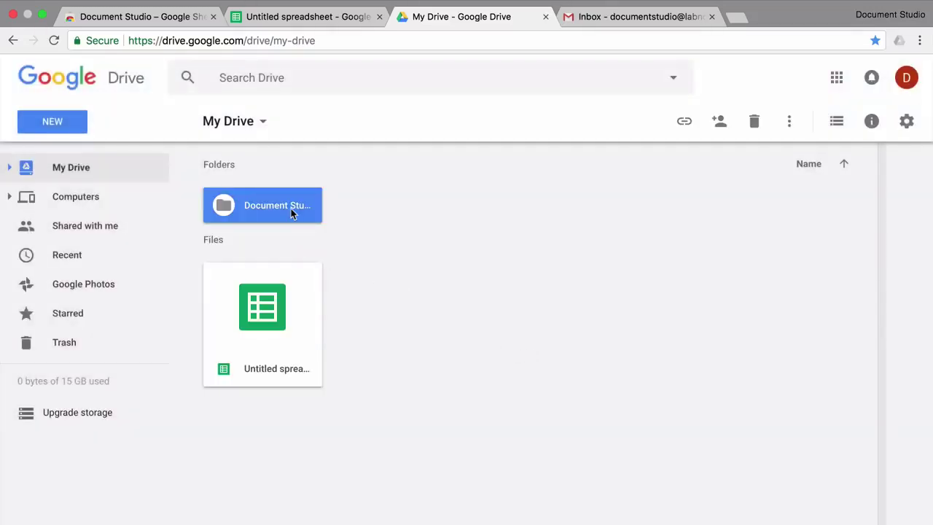
{"action": "double_click", "coordinate": [290, 209]}
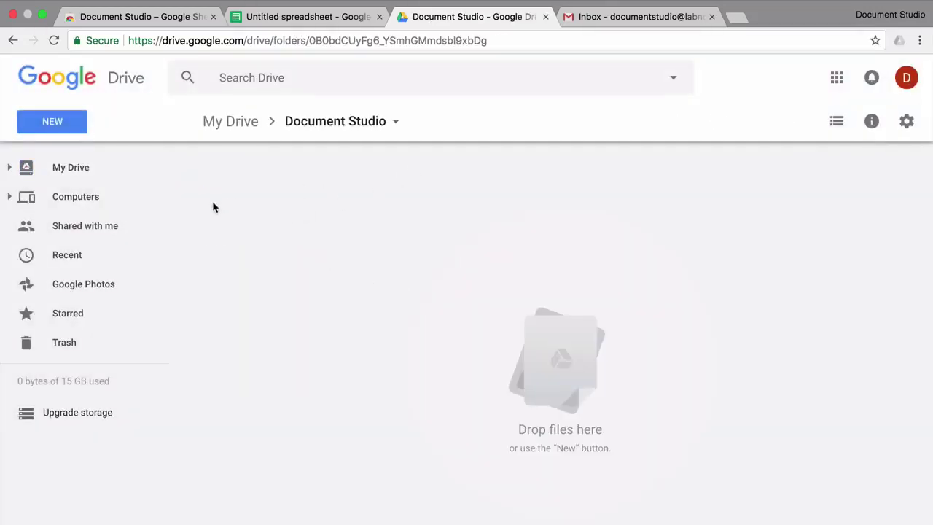
Create a 'Templates' subfolder inside Document Studio.
{"action": "left_click", "coordinate": [62, 124]}
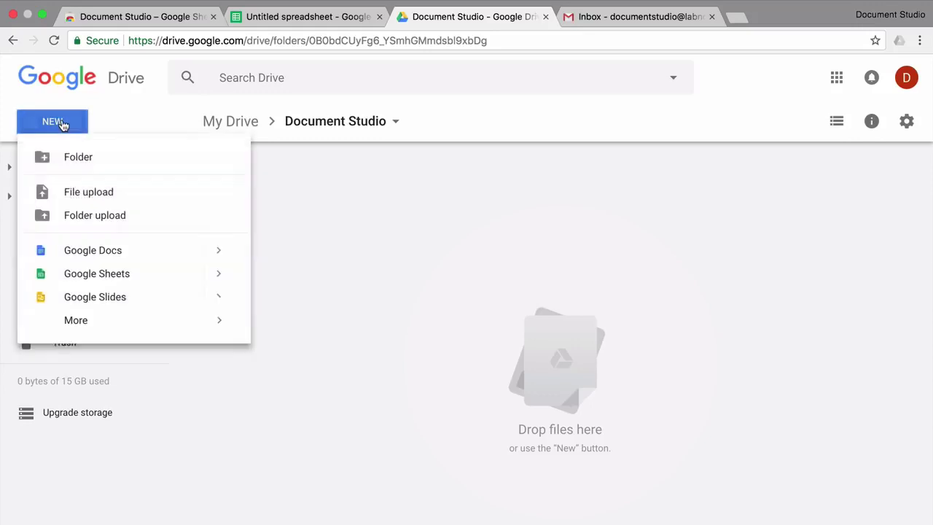
{"action": "left_click", "coordinate": [161, 159]}
{"action": "type", "text": "Templates"}
{"action": "left_click", "coordinate": [528, 360]}
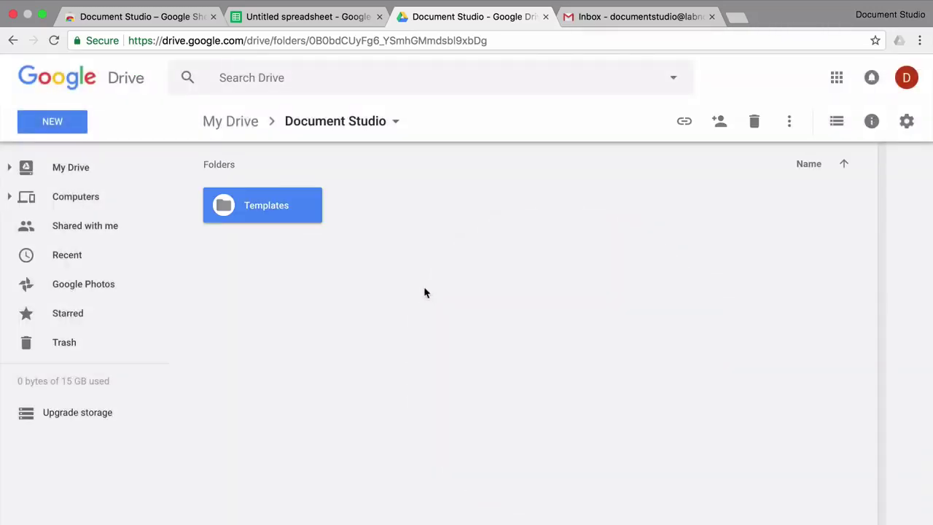
Create a 'Documents' subfolder, then open the Templates folder.
{"action": "left_click", "coordinate": [41, 127]}
{"action": "left_click", "coordinate": [67, 158]}
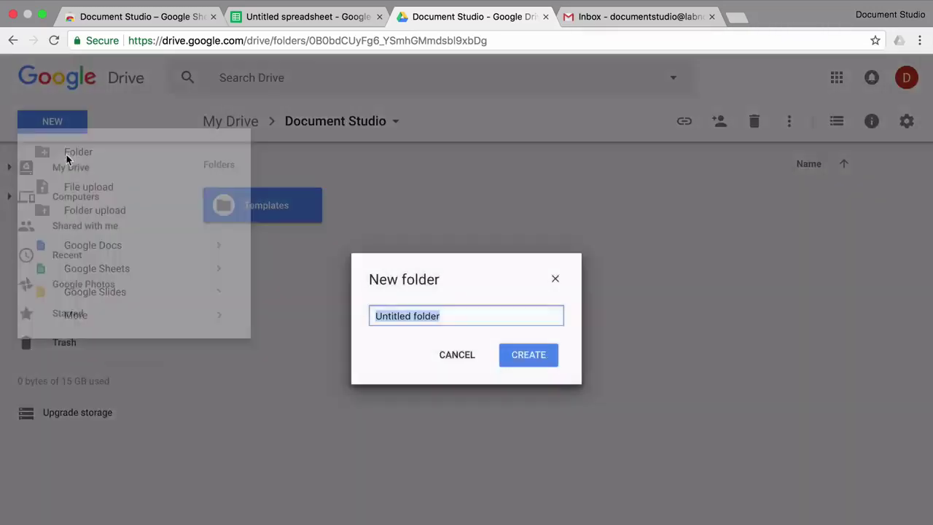
{"action": "type", "text": "Docment"}
{"action": "key", "text": "BackSpace"}
{"action": "key", "text": "BackSpace"}
{"action": "key", "text": "BackSpace"}
{"action": "key", "text": "BackSpace"}
{"action": "type", "text": "umn"}
{"action": "key", "text": "BackSpace"}
{"action": "type", "text": "ents"}
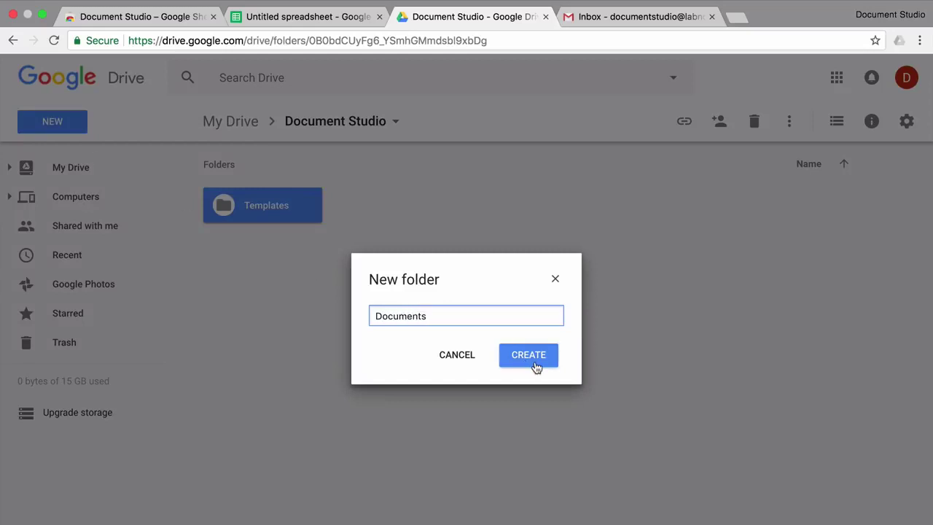
{"action": "left_click", "coordinate": [536, 365]}
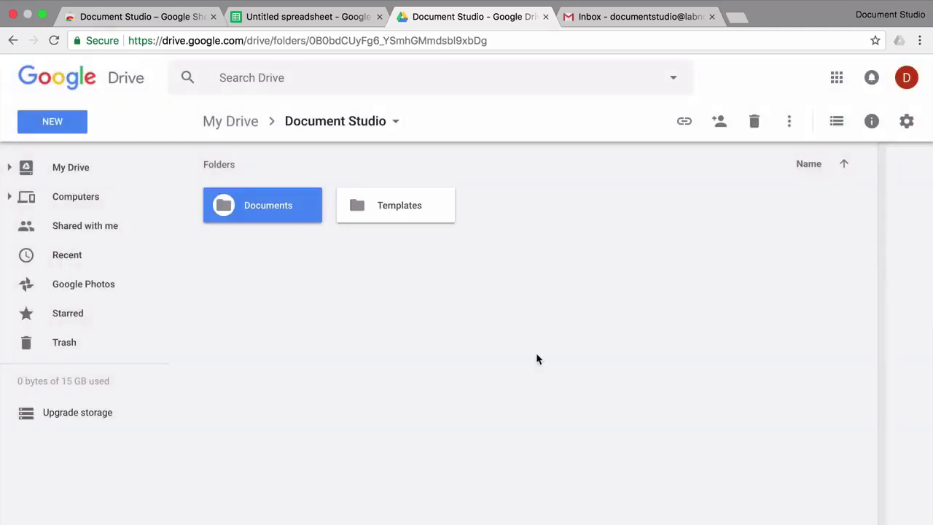
{"action": "double_click", "coordinate": [417, 205]}
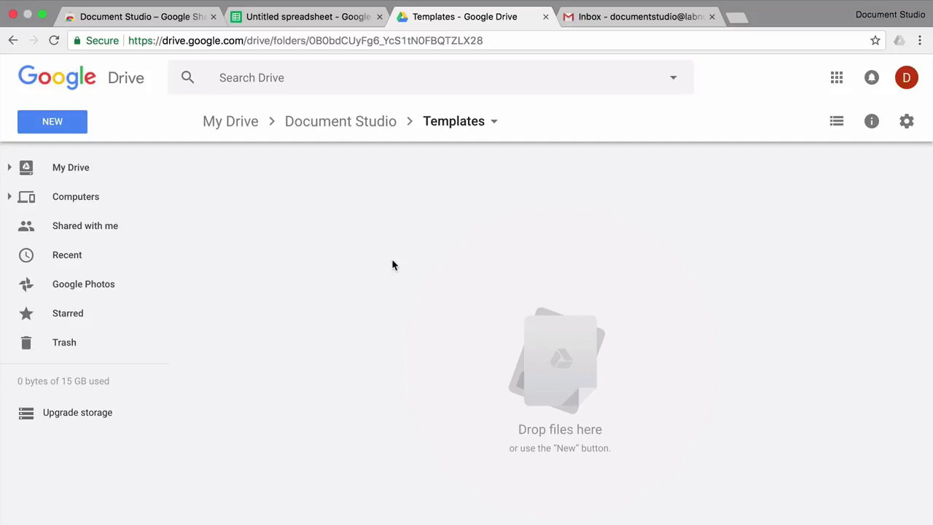
Create a new Google Doc from the Letters 'Business letter (Geometric)' template.
{"action": "left_click", "coordinate": [73, 128]}
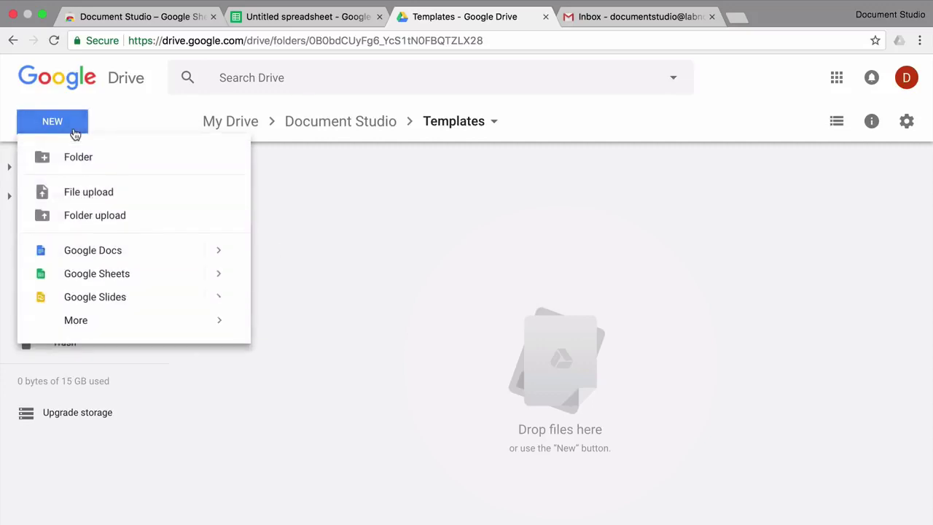
{"action": "mouse_move", "coordinate": [218, 254]}
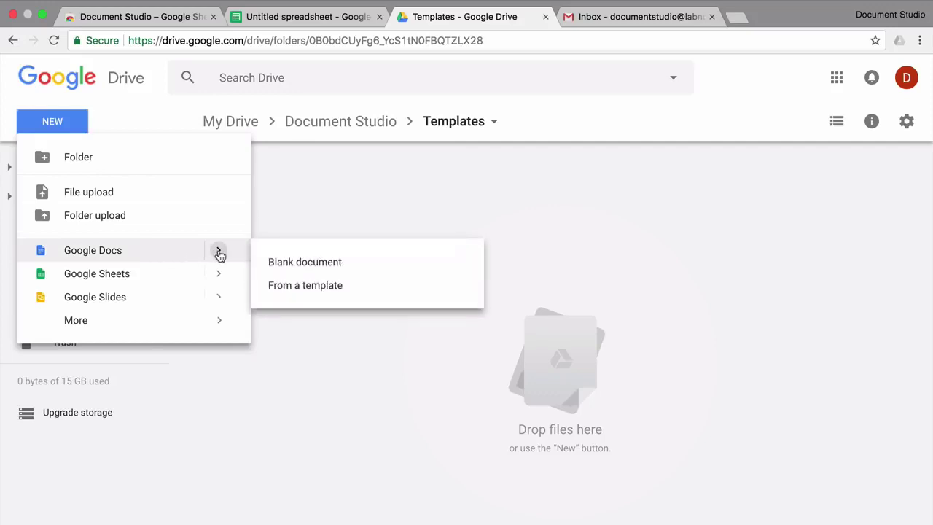
{"action": "left_click", "coordinate": [321, 287]}
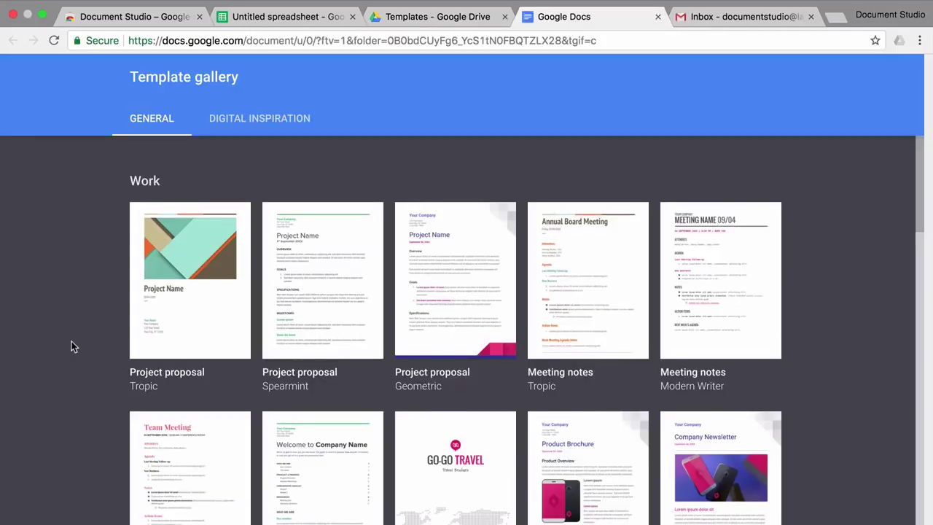
{"action": "scroll", "coordinate": [72, 343], "scroll_direction": "down", "scroll_amount": 6}
{"action": "scroll", "coordinate": [72, 342], "scroll_direction": "down", "scroll_amount": 5}
{"action": "scroll", "coordinate": [71, 343], "scroll_direction": "down", "scroll_amount": 3}
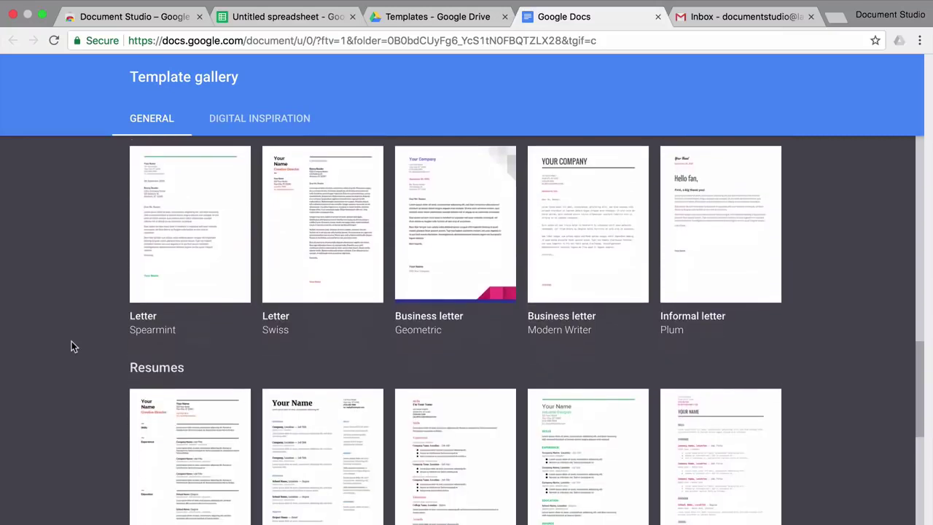
{"action": "scroll", "coordinate": [71, 343], "scroll_direction": "up", "scroll_amount": 2}
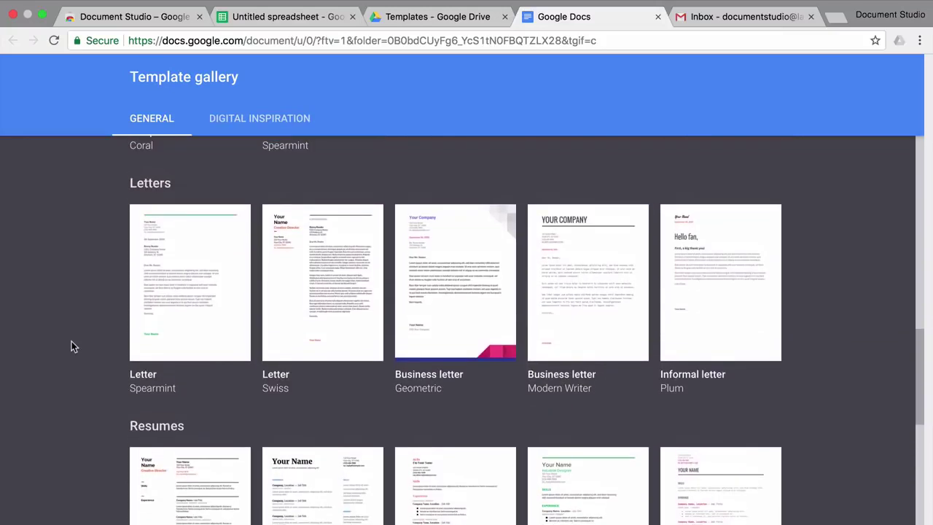
{"action": "left_click", "coordinate": [457, 294]}
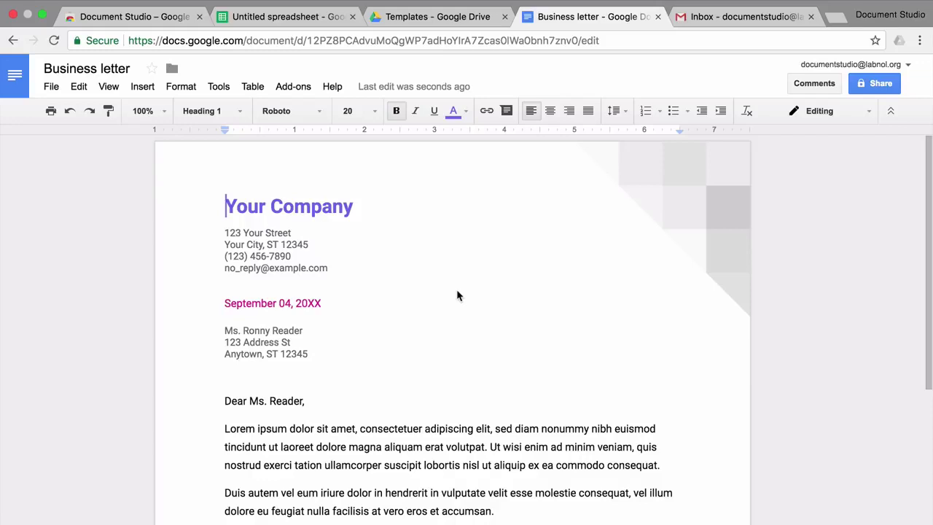
Retitle the doc 'Template for Business letter' and change the heading to 'Document Studio'.
{"action": "left_click", "coordinate": [44, 68]}
{"action": "type", "text": "Template fo"}
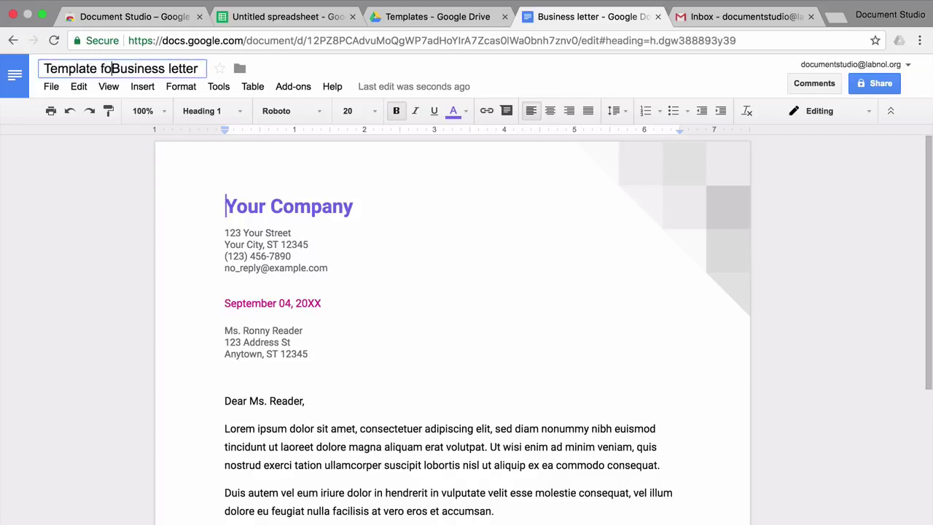
{"action": "type", "text": "r"}
{"action": "key", "text": "Return"}
{"action": "key", "text": "ctrl+shift+Right"}
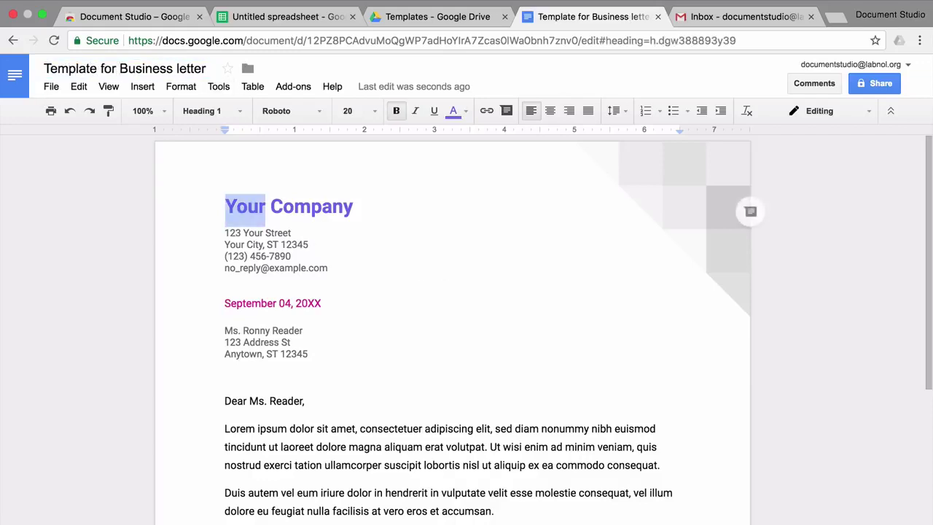
{"action": "key", "text": "ctrl+shift+Right"}
{"action": "type", "text": "Do"}
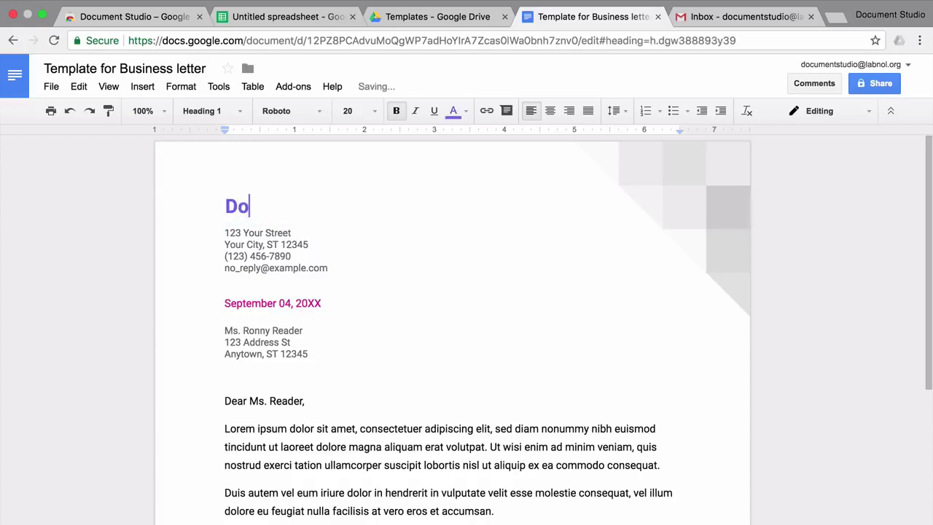
{"action": "type", "text": "cument Studio"}
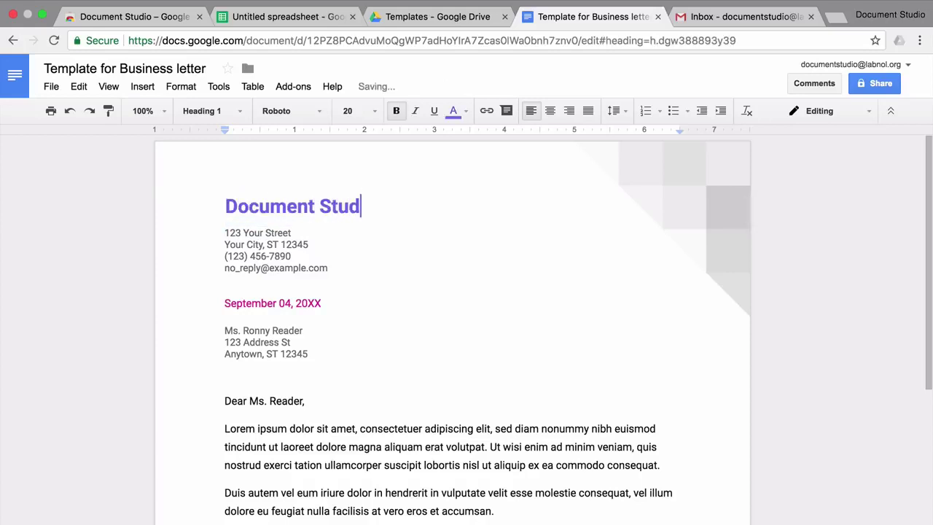
Change the date to August 15, 2017 and delete the three-line recipient address.
{"action": "key", "text": "Down"}
{"action": "key", "text": "Down"}
{"action": "key", "text": "Down"}
{"action": "key", "text": "Down"}
{"action": "key", "text": "Down"}
{"action": "key", "text": "Down"}
{"action": "key", "text": "shift+End"}
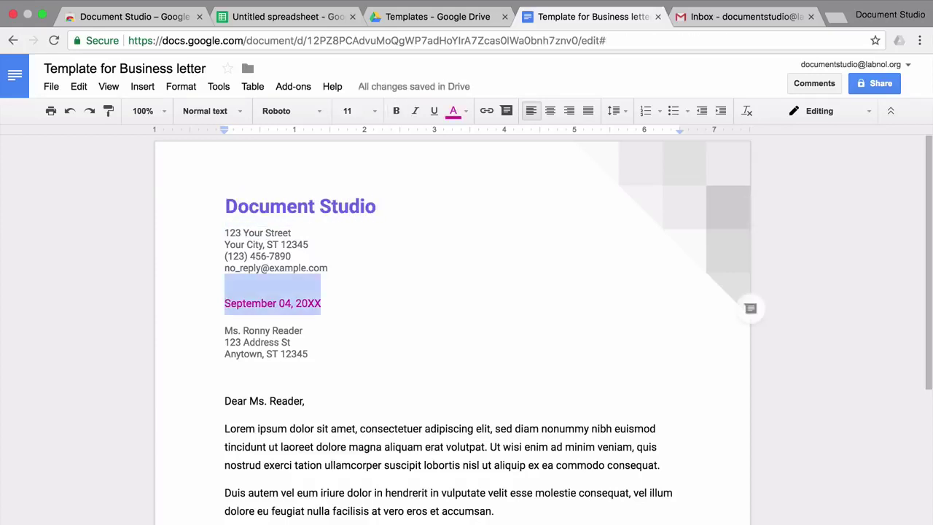
{"action": "type", "text": "August"}
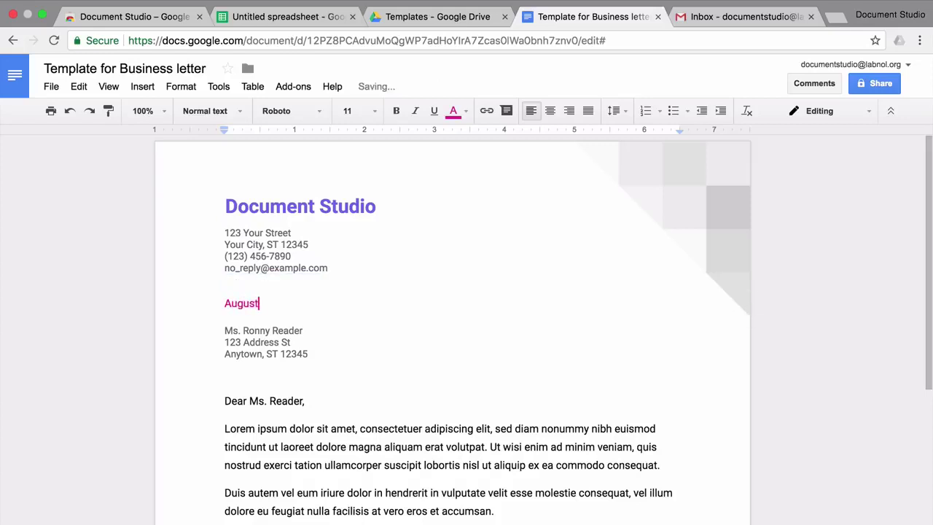
{"action": "type", "text": " 15, 20"}
{"action": "key", "text": "Down"}
{"action": "key", "text": "Down"}
{"action": "key", "text": "Home"}
{"action": "key", "text": "shift+Down"}
{"action": "key", "text": "shift+Down"}
{"action": "key", "text": "shift+Down"}
{"action": "key", "text": "BackSpace"}
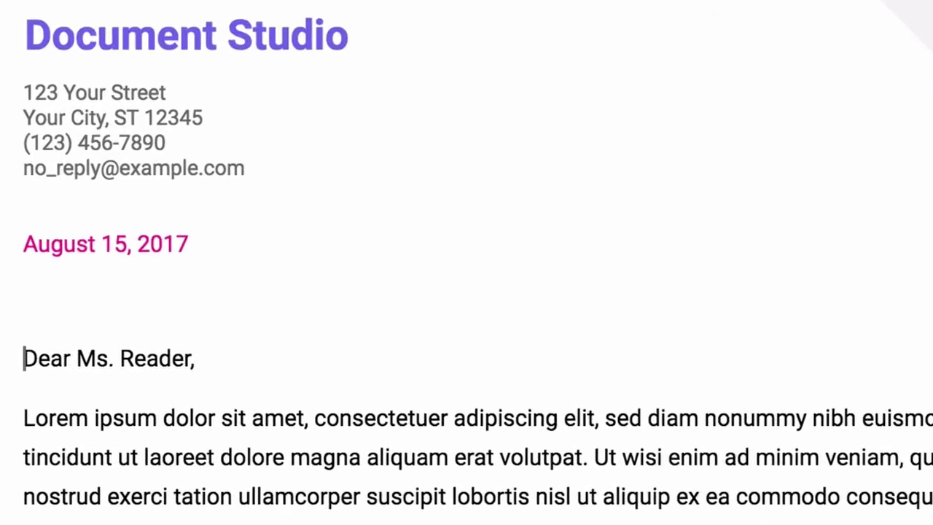
Replace 'Reader' in the greeting with the {{Customer Name}} placeholder.
{"action": "double_click", "coordinate": [156, 358]}
{"action": "key", "text": "BackSpace"}
{"action": "key", "text": "BackSpace"}
{"action": "key", "text": "BackSpace"}
{"action": "key", "text": "BackSpace"}
{"action": "key", "text": "BackSpace"}
{"action": "type", "text": "Customer Name"}
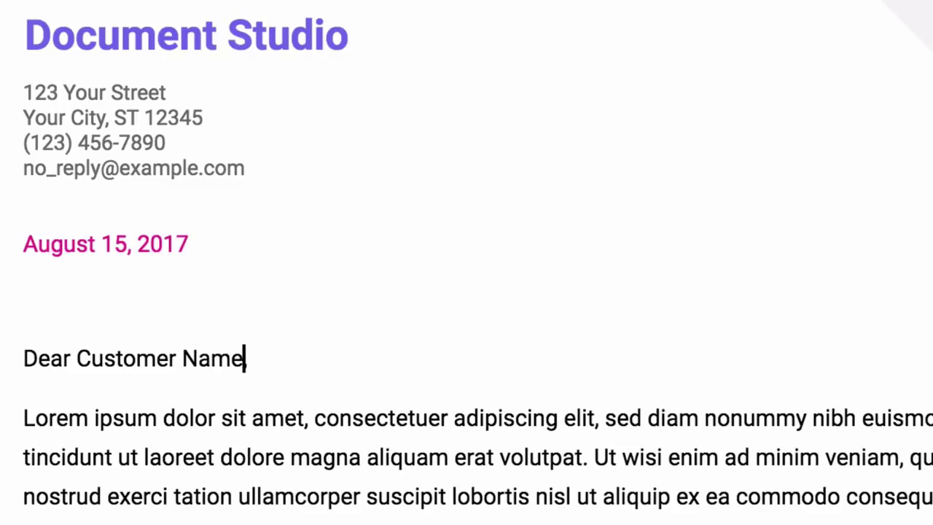
{"action": "type", "text": "}}"}
{"action": "key", "text": "Left"}
{"action": "key", "text": "Left"}
{"action": "key", "text": "Left"}
{"action": "key", "text": "Left"}
{"action": "key", "text": "Left"}
{"action": "key", "text": "Left"}
{"action": "key", "text": "Left"}
{"action": "key", "text": "Left"}
{"action": "key", "text": "Left"}
{"action": "key", "text": "Left"}
{"action": "key", "text": "Left"}
{"action": "key", "text": "Left"}
{"action": "key", "text": "Left"}
{"action": "key", "text": "Left"}
{"action": "key", "text": "Left"}
{"action": "type", "text": "{{"}
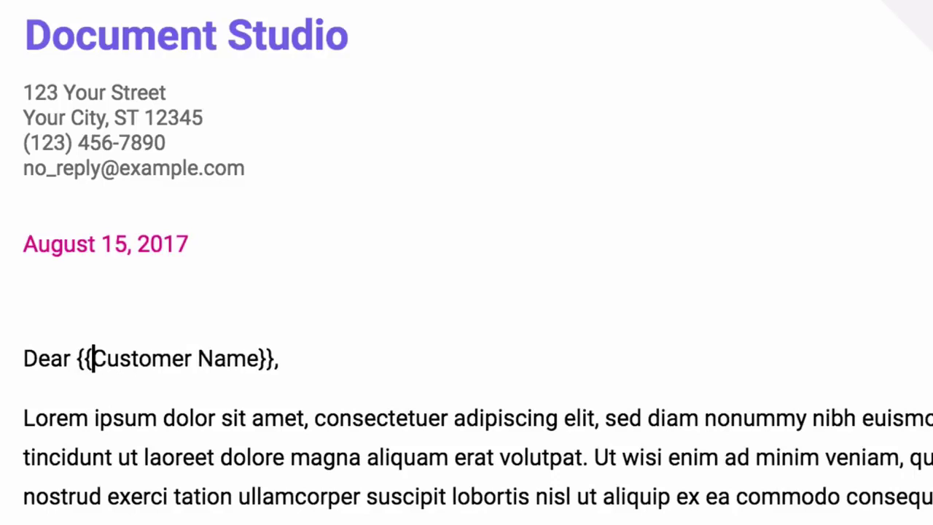
{"action": "left_click", "coordinate": [280, 358]}
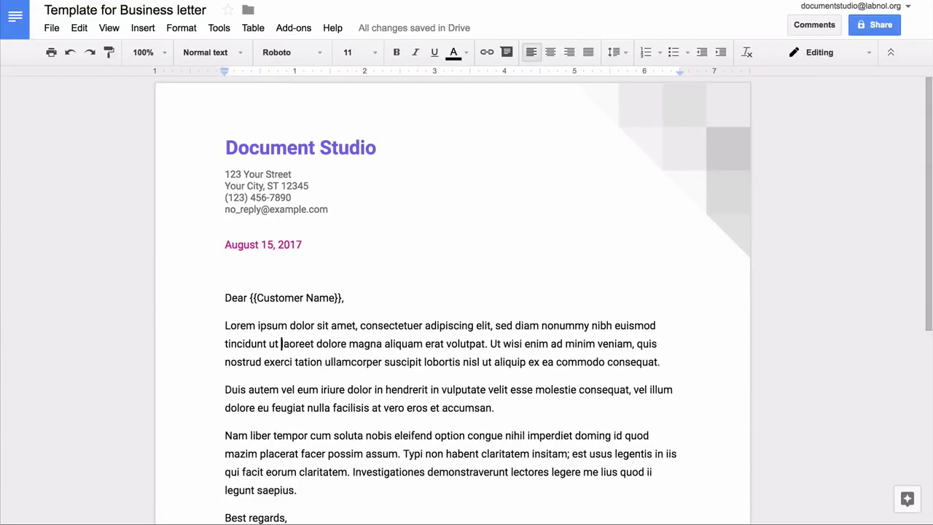
Replace the first paragraph with the reminder about {{Invoice ID}} being {{Days Past Due}} days past due.
{"action": "triple_click", "coordinate": [281, 343]}
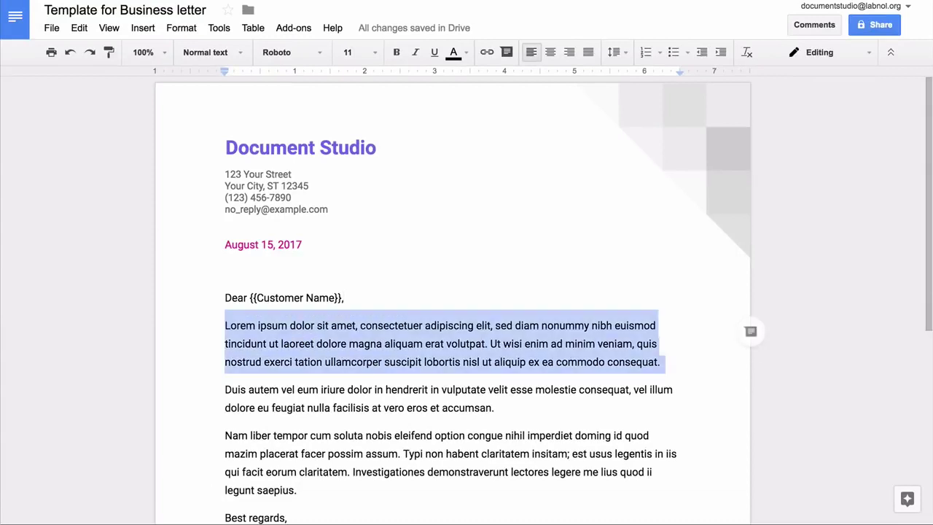
{"action": "type", "text": "This is a friendly remind"}
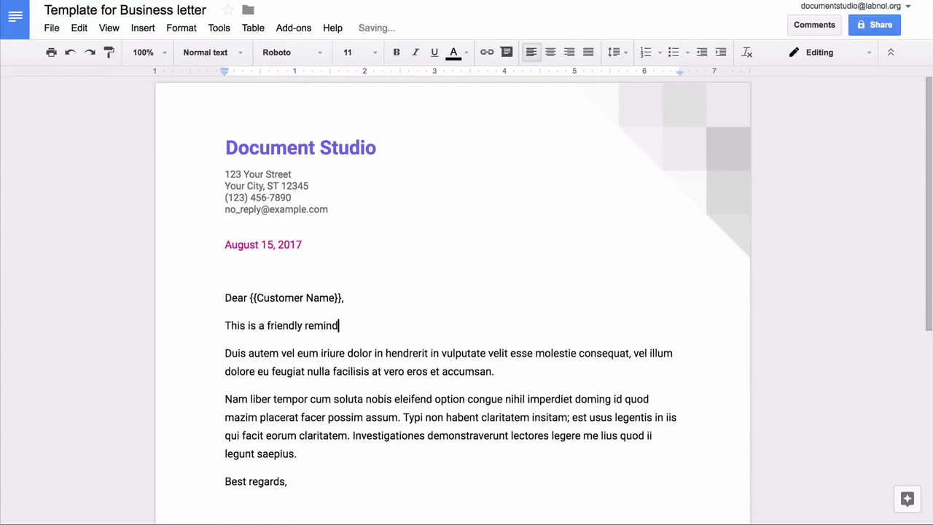
{"action": "type", "text": "er to let you know that your invoice Invoice ID"}
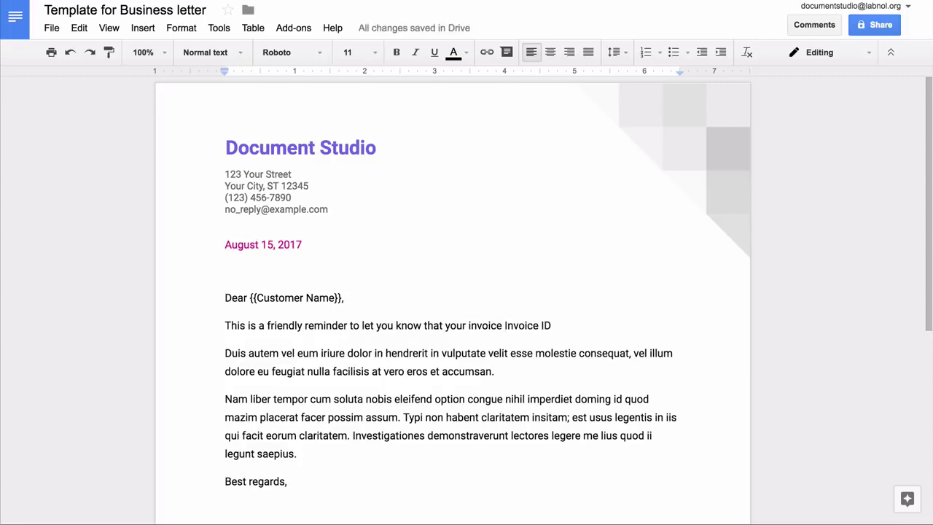
{"action": "key", "text": "ctrl+Left"}
{"action": "key", "text": "ctrl+Left"}
{"action": "type", "text": "{{"}
{"action": "key", "text": "End"}
{"action": "type", "text": "}} is {{Days Past Due}}"}
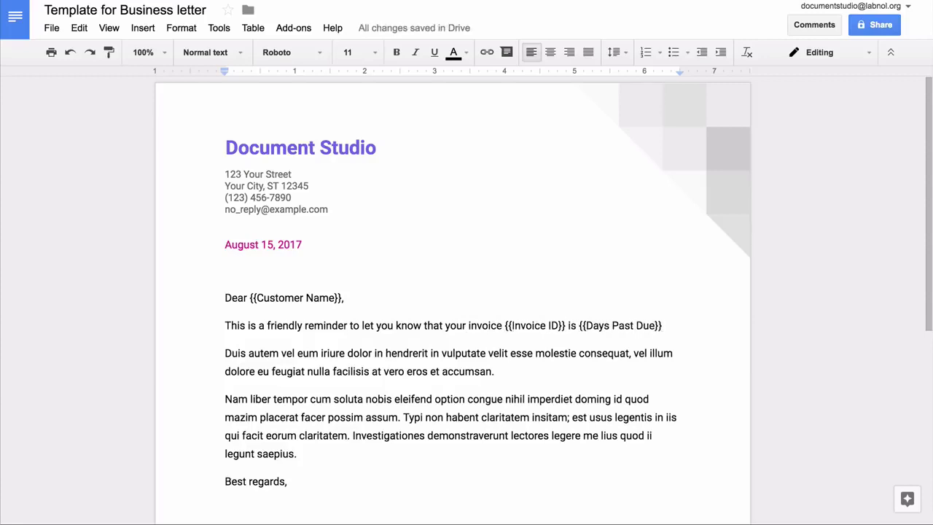
{"action": "type", "text": " days past due."}
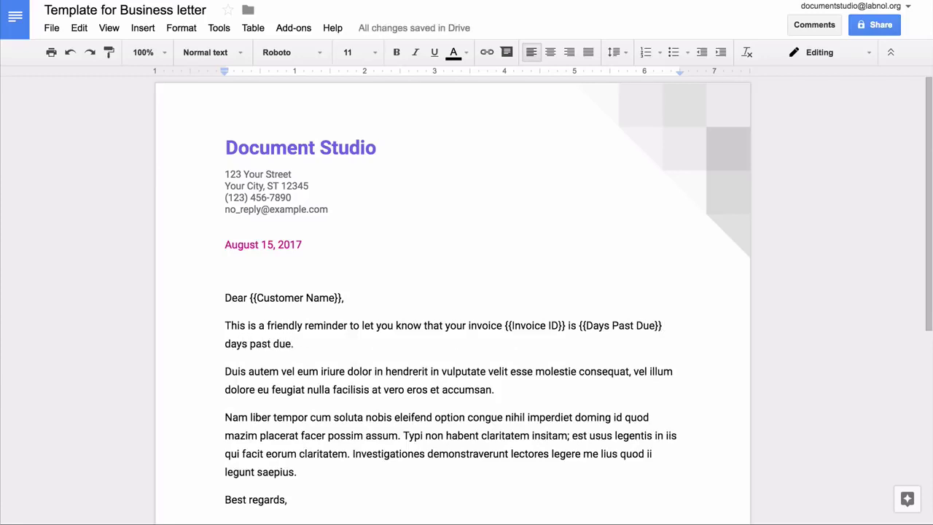
Replace the next two paragraphs with the {{Invoice Amount}} sentence and a prompt-attention request.
{"action": "key", "text": "Right"}
{"action": "key", "text": "ctrl+shift+Down"}
{"action": "type", "text": "The outstandi"}
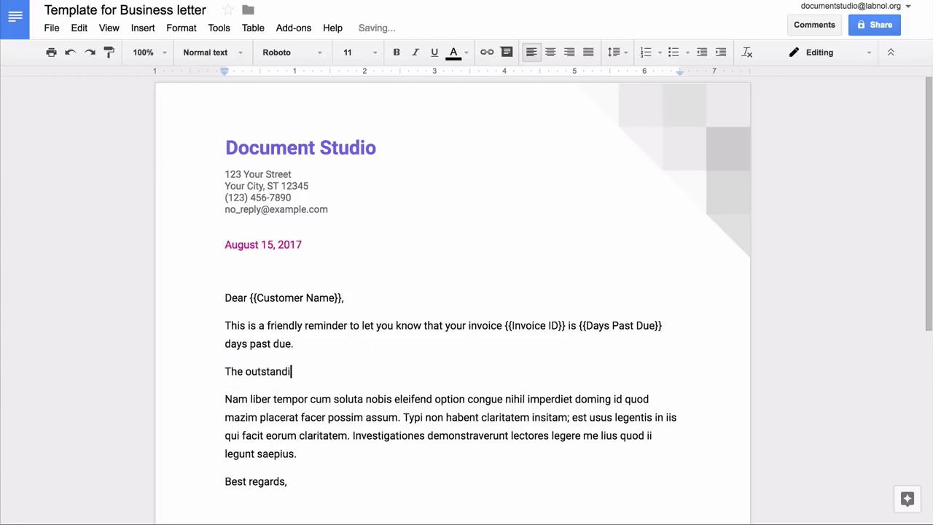
{"action": "type", "text": "ng amount is {{Invoice Amount}}."}
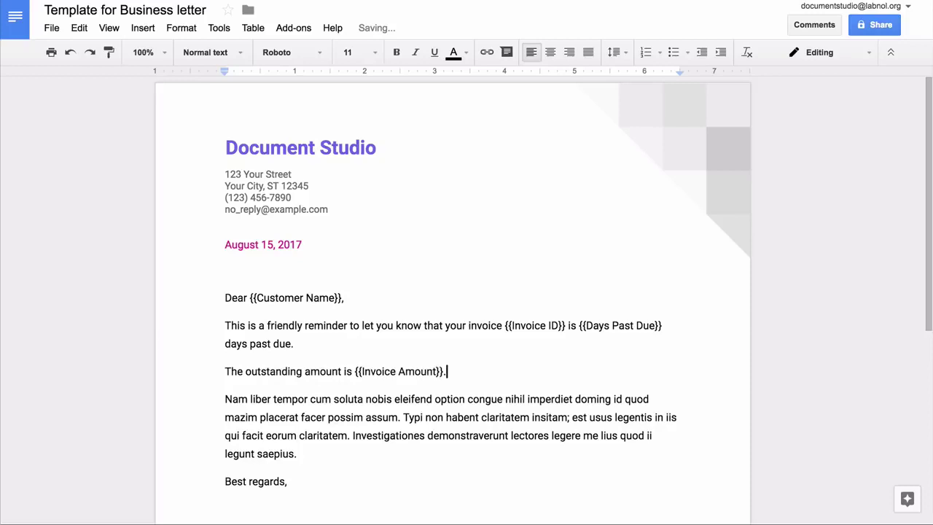
{"action": "key", "text": "Right"}
{"action": "key", "text": "ctrl+shift+Down"}
{"action": "type", "text": "We would appreciate your "}
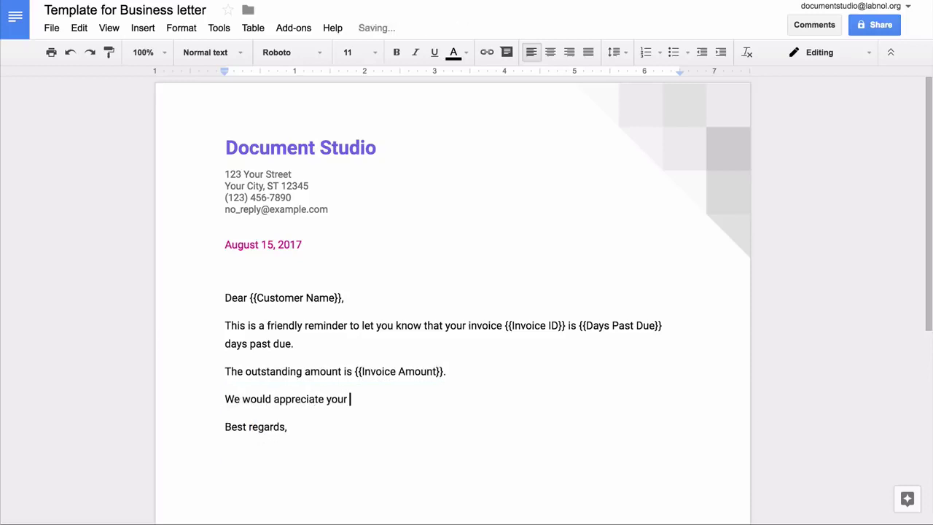
{"action": "type", "text": "prompt attention to this matt"}
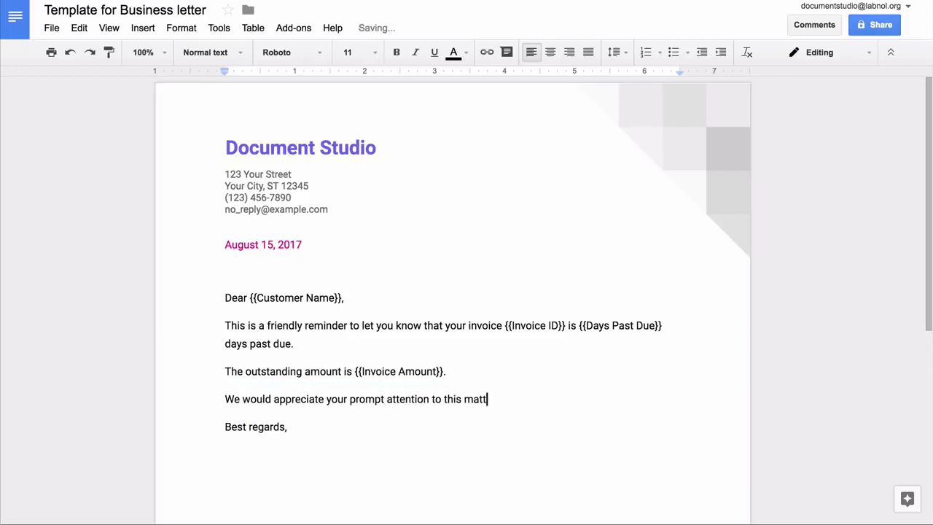
{"action": "type", "text": "er."}
Replace the placeholder signer with the sender's name and delete the job title line.
{"action": "key", "text": "Down"}
{"action": "key", "text": "Down"}
{"action": "key", "text": "Down"}
{"action": "key", "text": "Down"}
{"action": "key", "text": "Down"}
{"action": "key", "text": "ctrl+shift+Down"}
{"action": "type", "text": "Amit Agarwal"}
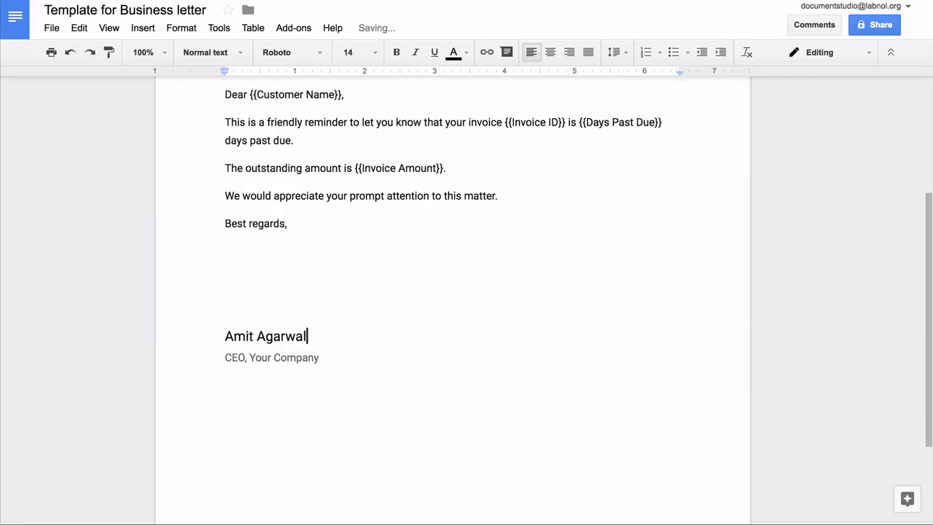
{"action": "key", "text": "Right"}
{"action": "key", "text": "ctrl+shift+Down"}
{"action": "key", "text": "BackSpace"}
{"action": "key", "text": "shift+Up"}
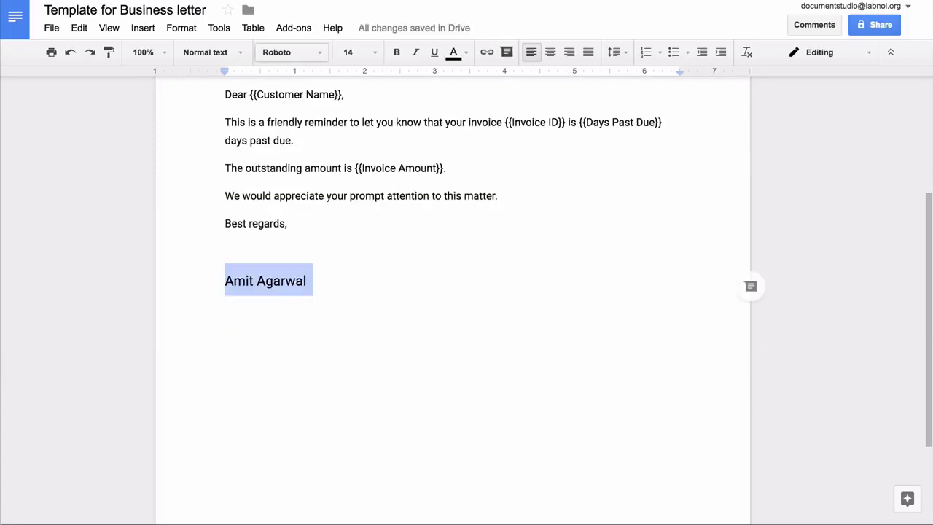
Format the signature in La Belle Aurore at 24 pt.
{"action": "left_click", "coordinate": [288, 52]}
{"action": "left_click", "coordinate": [302, 328]}
{"action": "left_click", "coordinate": [348, 52]}
{"action": "left_click", "coordinate": [350, 231]}
{"action": "key", "text": "ctrl+shift+comma"}
{"action": "key", "text": "Up"}
Highlight the {{Invoice Amount}} placeholder in yellow, then return to the spreadsheet.
{"action": "scroll", "coordinate": [452, 291], "scroll_direction": "up", "scroll_amount": 2}
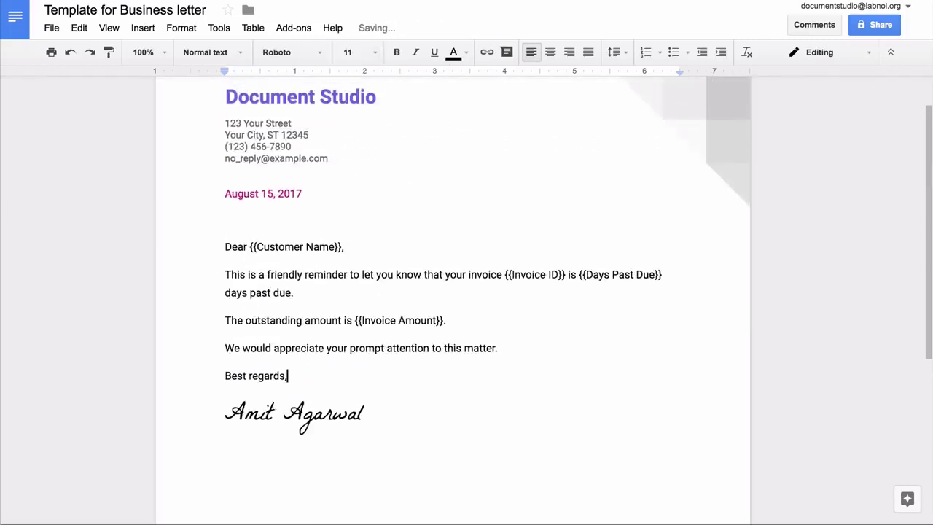
{"action": "left_click_drag", "start_coordinate": [355, 320], "coordinate": [443, 321]}
{"action": "left_click", "coordinate": [456, 52]}
{"action": "left_click", "coordinate": [552, 80]}
{"action": "left_click", "coordinate": [500, 139]}
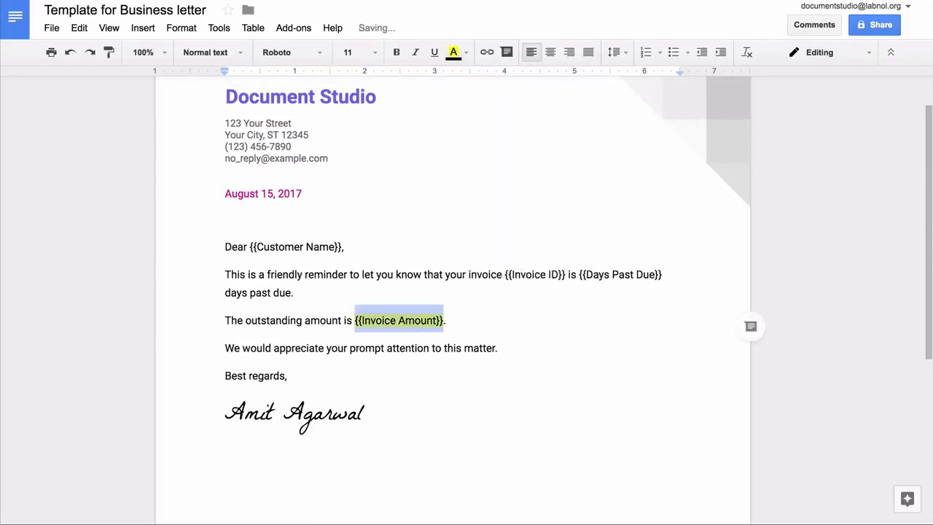
{"action": "key", "text": "Right"}
{"action": "scroll", "coordinate": [467, 291], "scroll_direction": "up", "scroll_amount": 1}
{"action": "left_click", "coordinate": [225, 494]}
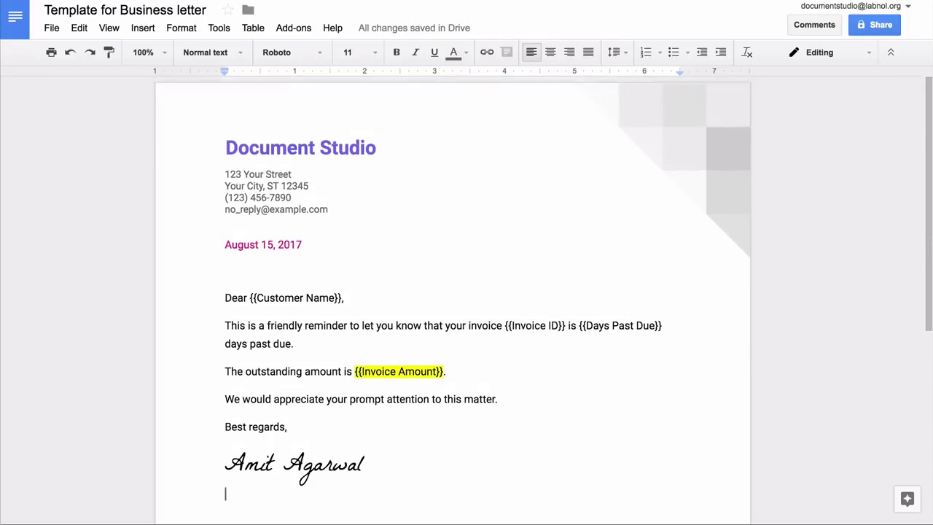
{"action": "key", "text": "super+2"}
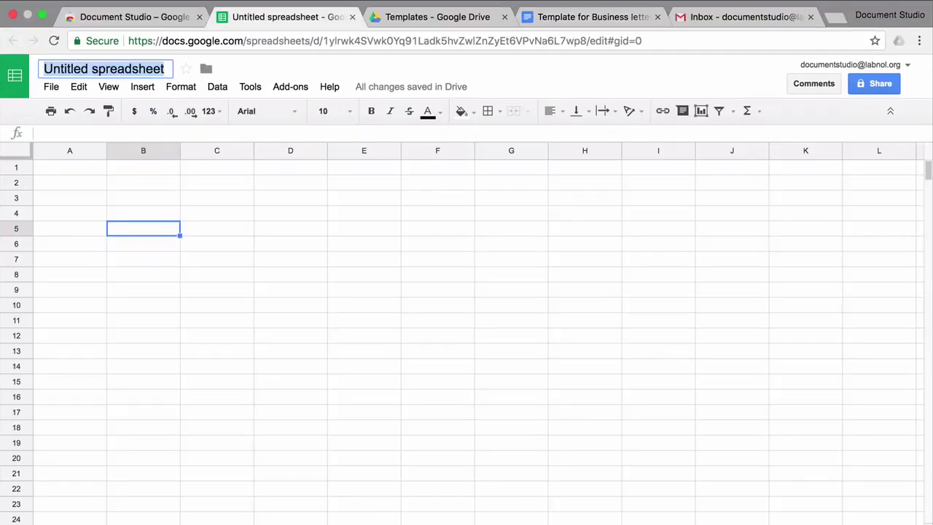
Title the sheet 'Business Letter - Data Source' and enter headers Customer name through Invoice Date in A1:E1.
{"action": "type", "text": "B"}
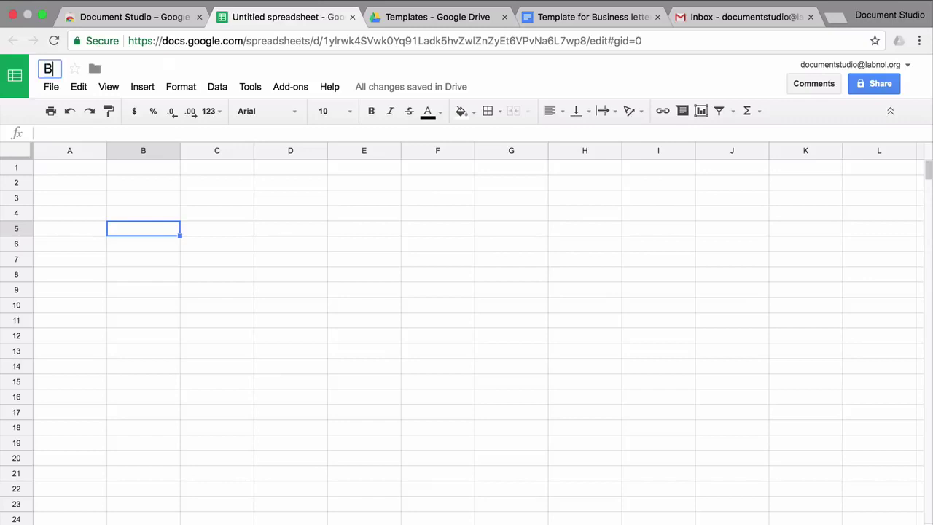
{"action": "type", "text": "usiness Letter - Data Source"}
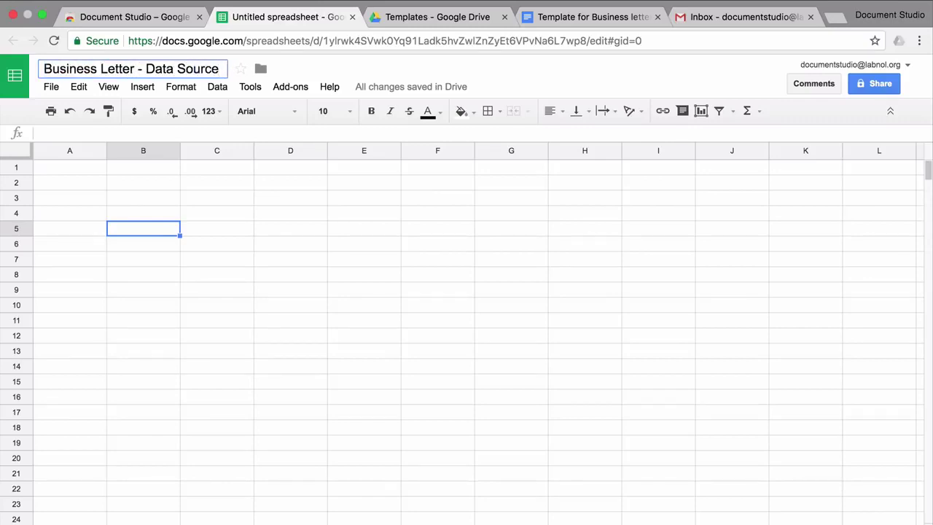
{"action": "left_click", "coordinate": [69, 167]}
{"action": "type", "text": "Customer"}
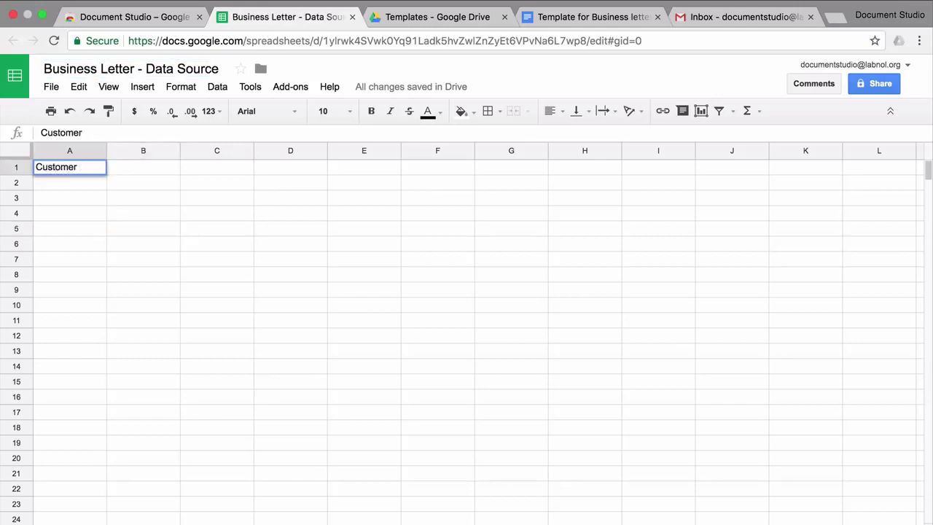
{"action": "type", "text": " name"}
{"action": "key", "text": "Tab"}
{"action": "type", "text": "Custe"}
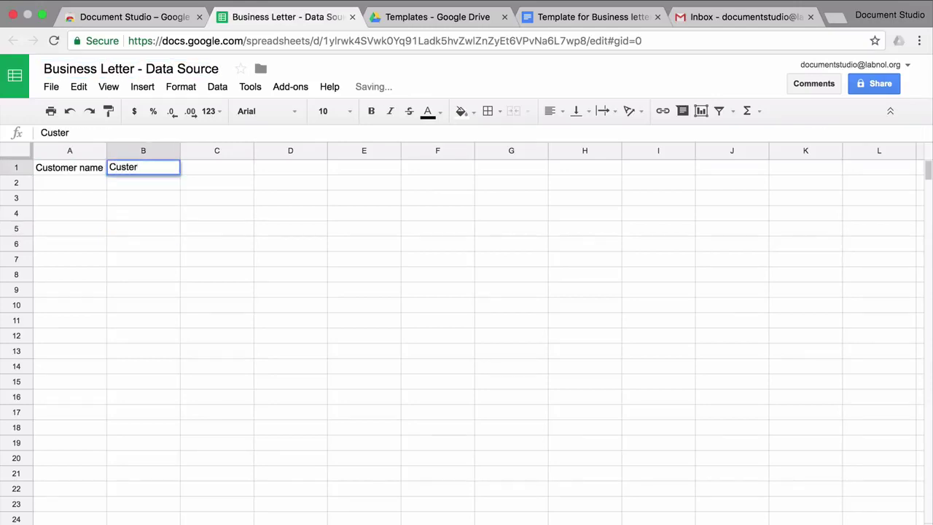
{"action": "type", "text": "mer Email"}
{"action": "key", "text": "Tab"}
{"action": "type", "text": "Invoice Id"}
{"action": "key", "text": "Tab"}
{"action": "type", "text": "Invoice Amount"}
{"action": "key", "text": "Tab"}
{"action": "type", "text": "Invoice "}
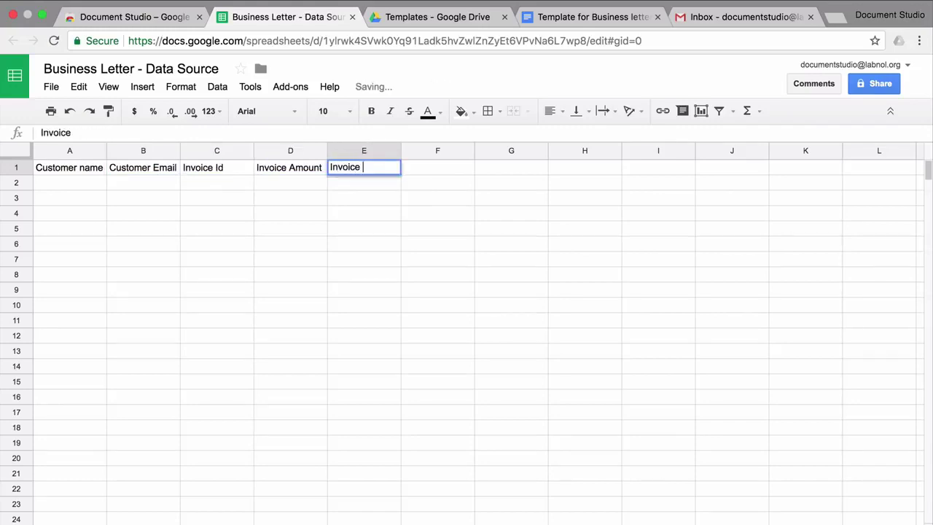
{"action": "type", "text": "Date"}
{"action": "key", "text": "Return"}
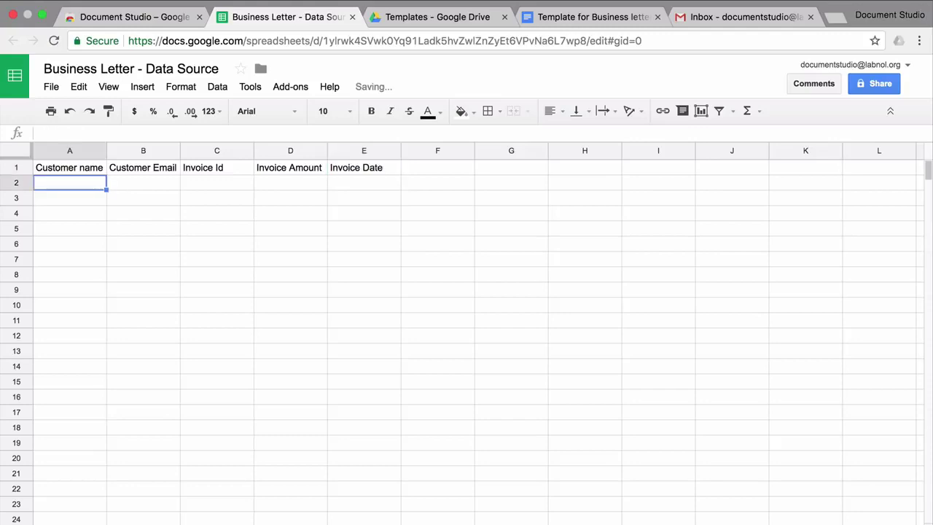
Paste ten rows of customer invoice data and apply yellow alternating colours to the sheet.
{"action": "key", "text": "super+v"}
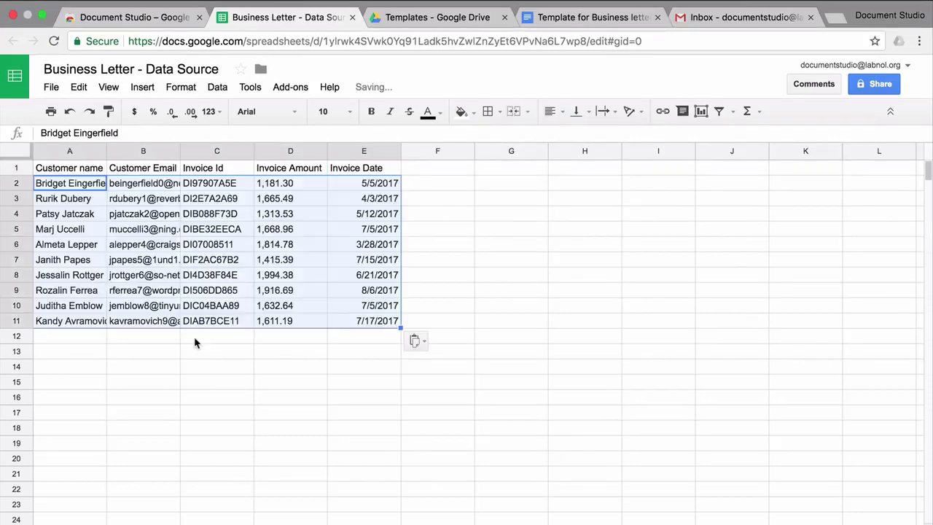
{"action": "left_click", "coordinate": [320, 395]}
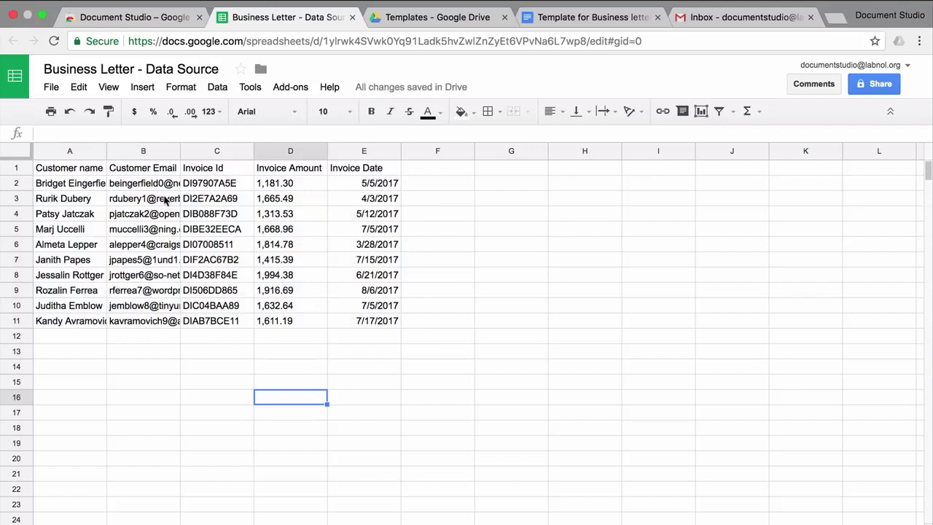
{"action": "left_click", "coordinate": [16, 150]}
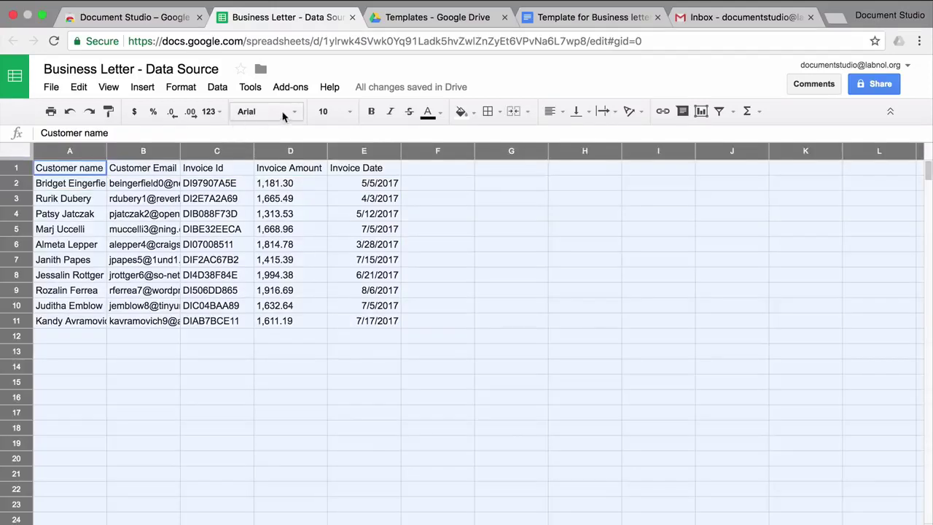
{"action": "left_click", "coordinate": [179, 87]}
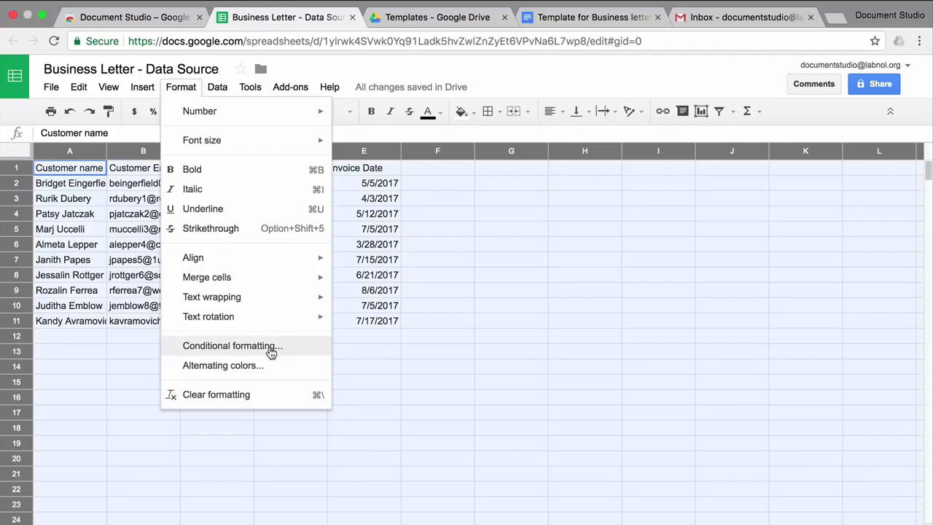
{"action": "left_click", "coordinate": [270, 365]}
{"action": "left_click", "coordinate": [854, 280]}
{"action": "left_click", "coordinate": [784, 496]}
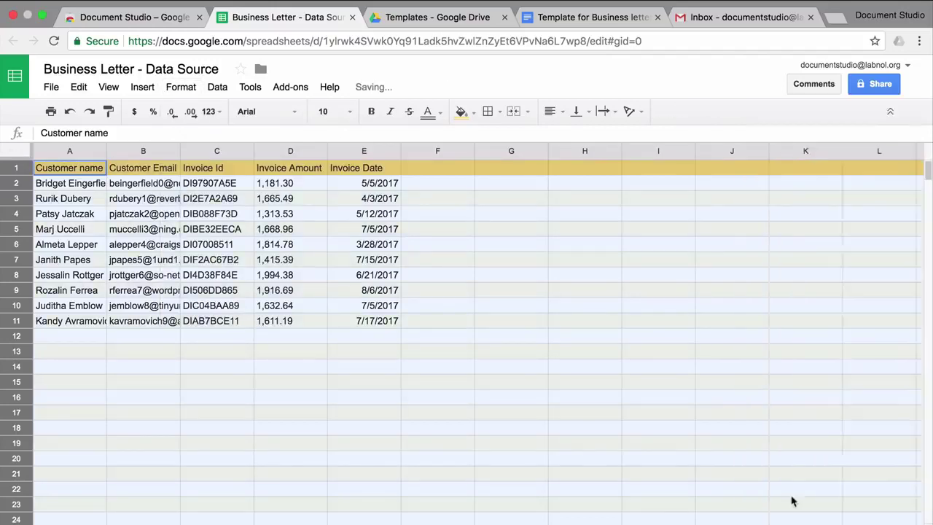
Make rows taller, fit columns A and B, centre text vertically, and use Roboto.
{"action": "left_click_drag", "start_coordinate": [22, 186], "coordinate": [22, 198]}
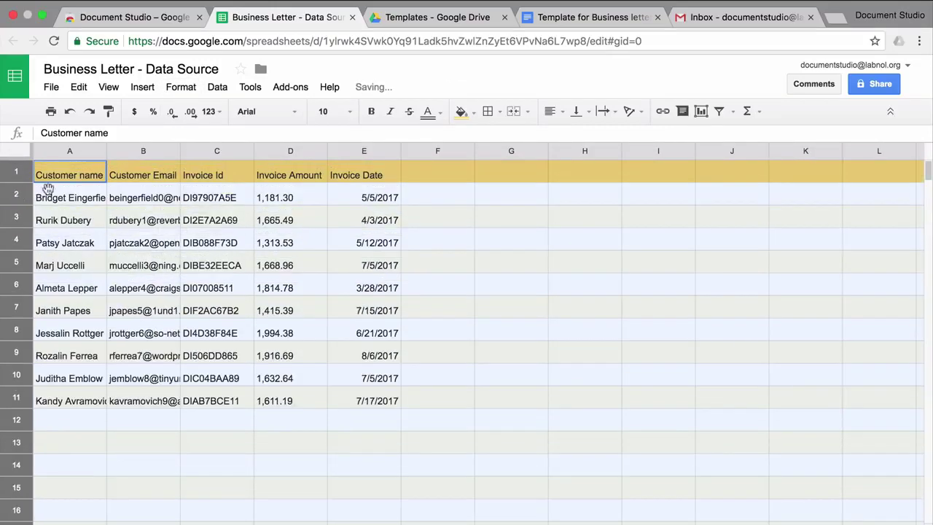
{"action": "double_click", "coordinate": [106, 151]}
{"action": "double_click", "coordinate": [183, 150]}
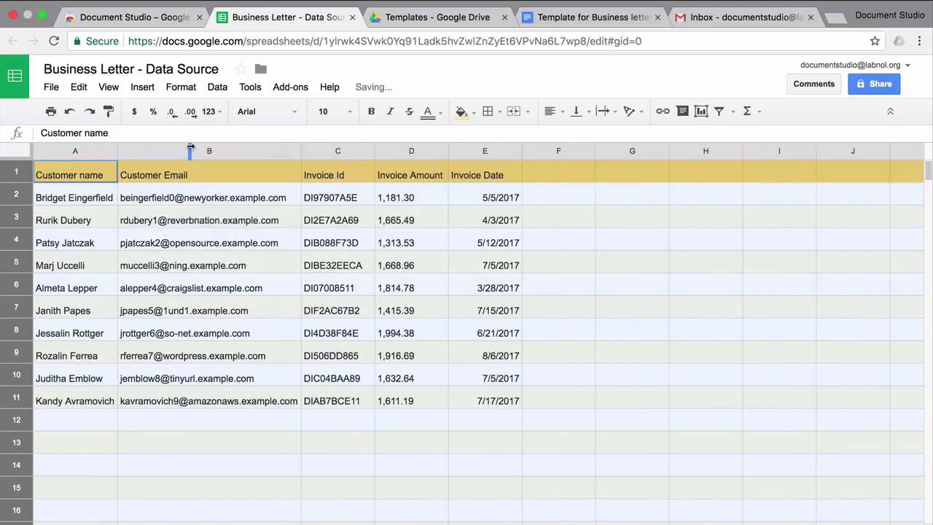
{"action": "left_click", "coordinate": [582, 113]}
{"action": "left_click", "coordinate": [600, 140]}
{"action": "left_click", "coordinate": [292, 111]}
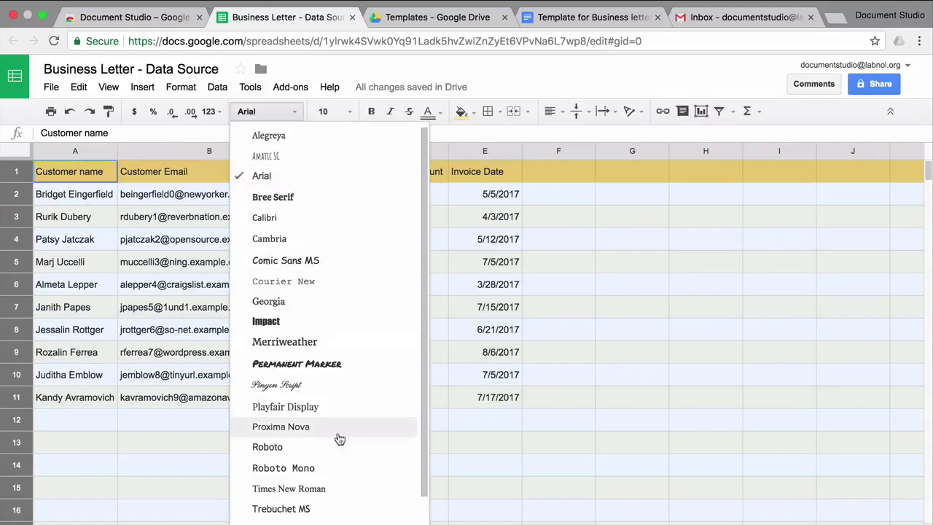
{"action": "left_click", "coordinate": [335, 449]}
{"action": "left_click", "coordinate": [268, 434]}
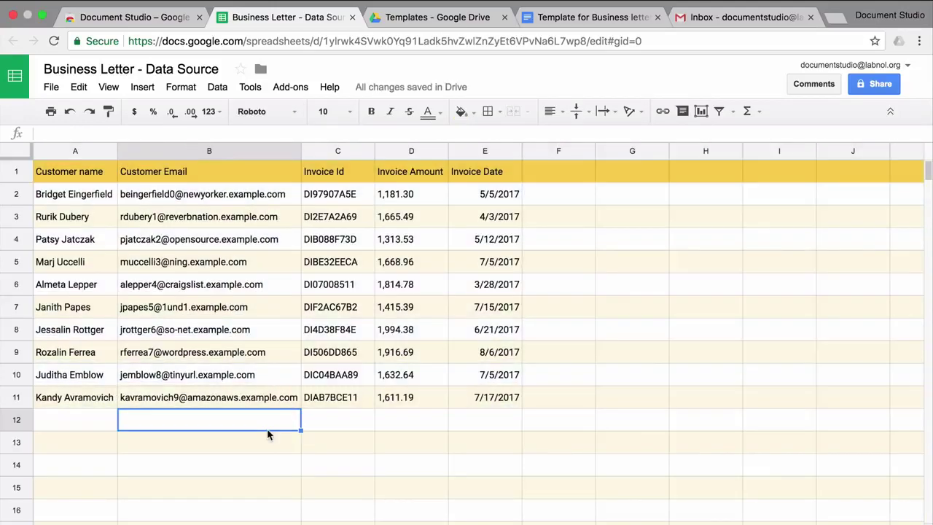
Format the Invoice Amount column D as currency.
{"action": "left_click", "coordinate": [408, 151]}
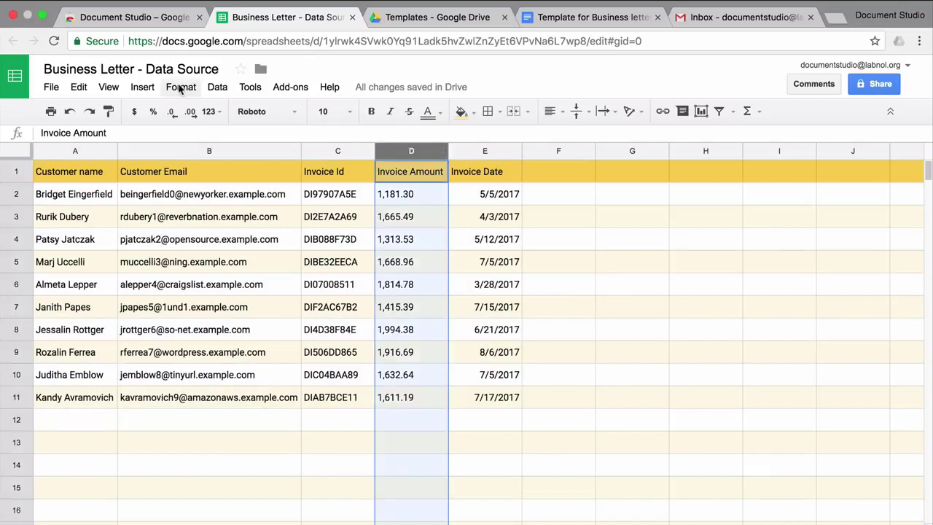
{"action": "left_click", "coordinate": [181, 87]}
{"action": "mouse_move", "coordinate": [212, 110]}
{"action": "left_click", "coordinate": [373, 272]}
{"action": "left_click", "coordinate": [484, 442]}
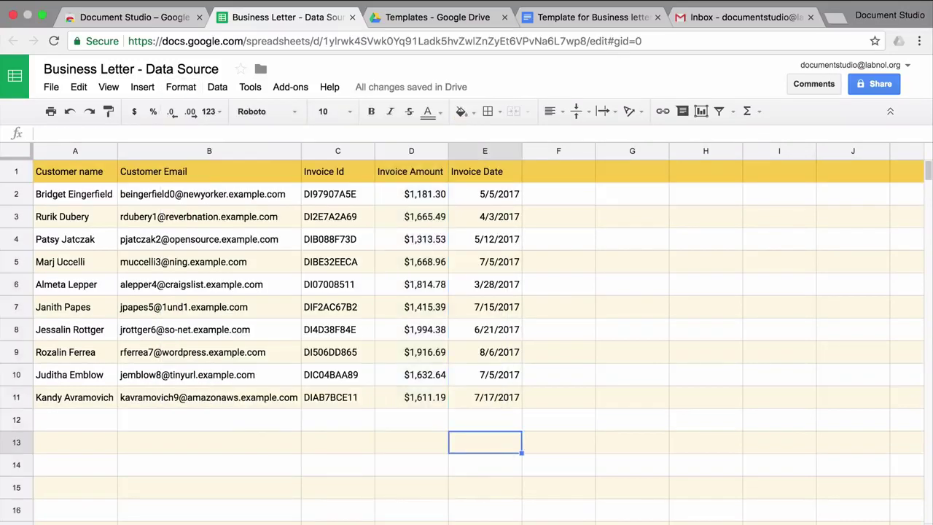
Select and copy 'Days Past Due' from the letter template's placeholder.
{"action": "key", "text": "super+4"}
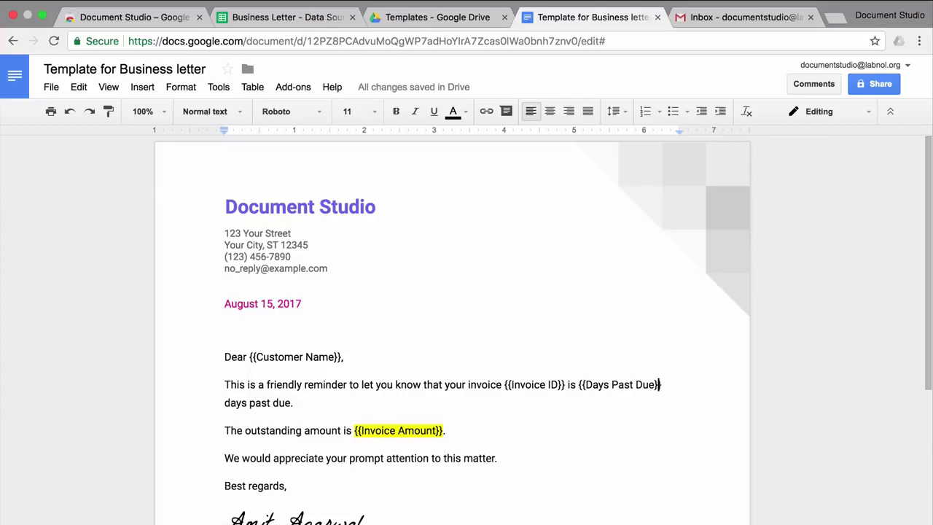
{"action": "key", "text": "Left"}
{"action": "key", "text": "Left"}
{"action": "key", "text": "shift+Left"}
{"action": "key", "text": "shift+Left"}
{"action": "key", "text": "shift+Left"}
{"action": "key", "text": "shift+Left"}
{"action": "key", "text": "shift+Left"}
{"action": "key", "text": "shift+Left"}
{"action": "key", "text": "shift+Left"}
{"action": "key", "text": "shift+Left"}
{"action": "key", "text": "shift+Left"}
{"action": "key", "text": "shift+Left"}
{"action": "key", "text": "shift+Left"}
{"action": "key", "text": "shift+Left"}
{"action": "key", "text": "shift+Left"}
{"action": "key", "text": "ctrl+c"}
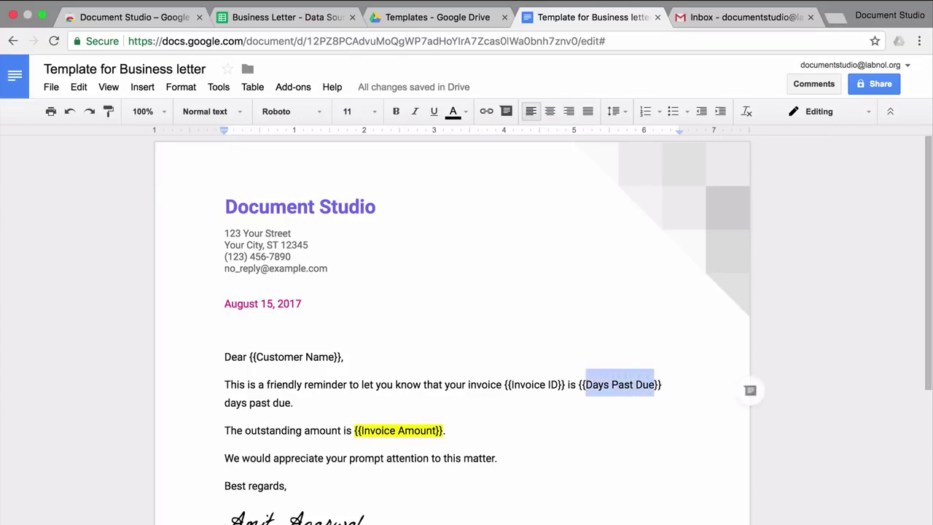
Add a 'Days Past Due' header in F1 and =datedif(e2,today(),"D") in F2.
{"action": "key", "text": "super+2"}
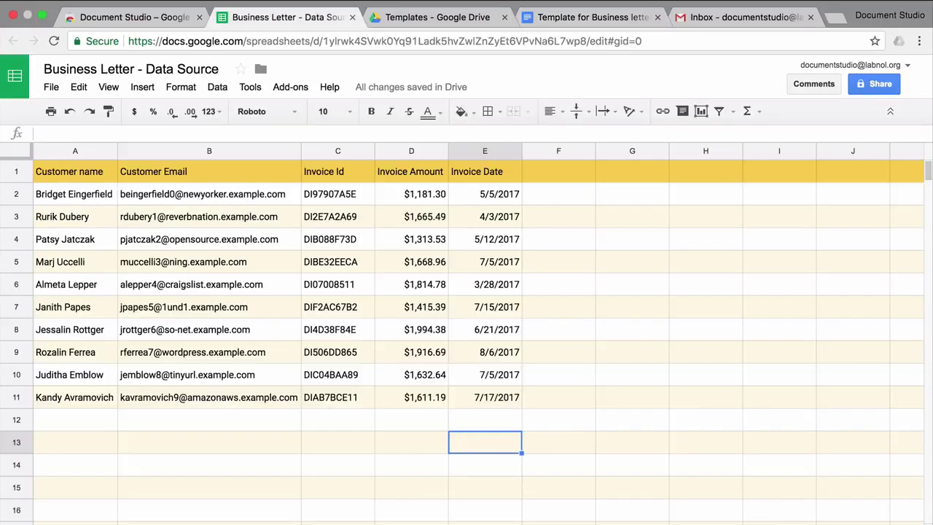
{"action": "left_click", "coordinate": [559, 171]}
{"action": "key", "text": "Return"}
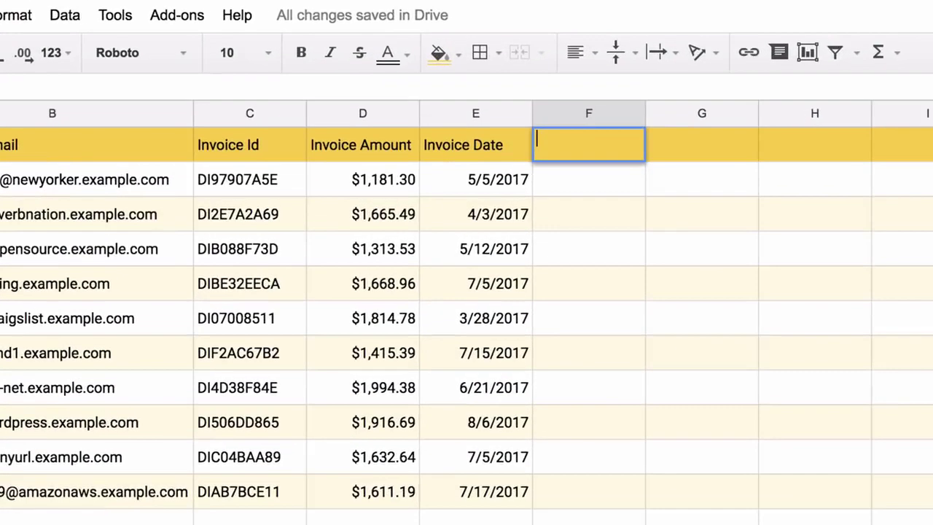
{"action": "key", "text": "ctrl+v"}
{"action": "key", "text": "Return"}
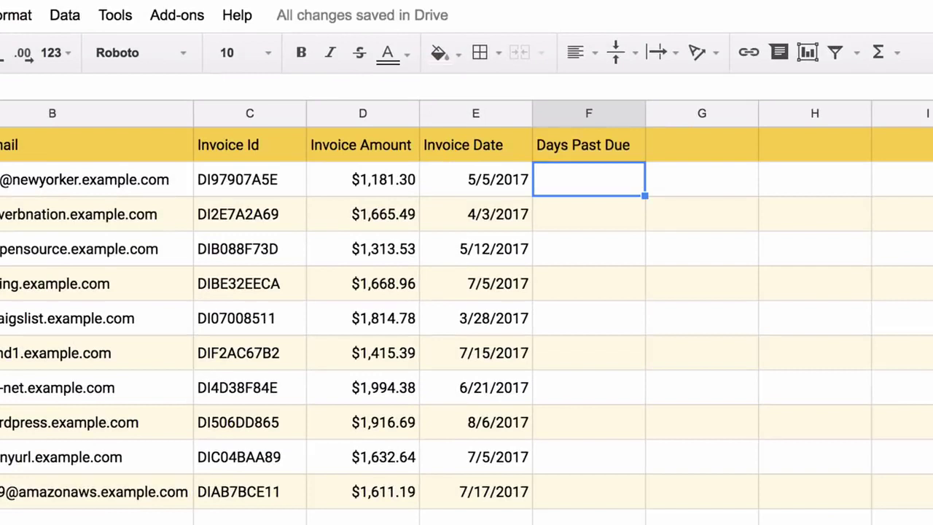
{"action": "key", "text": "Return"}
{"action": "type", "text": "=dat"}
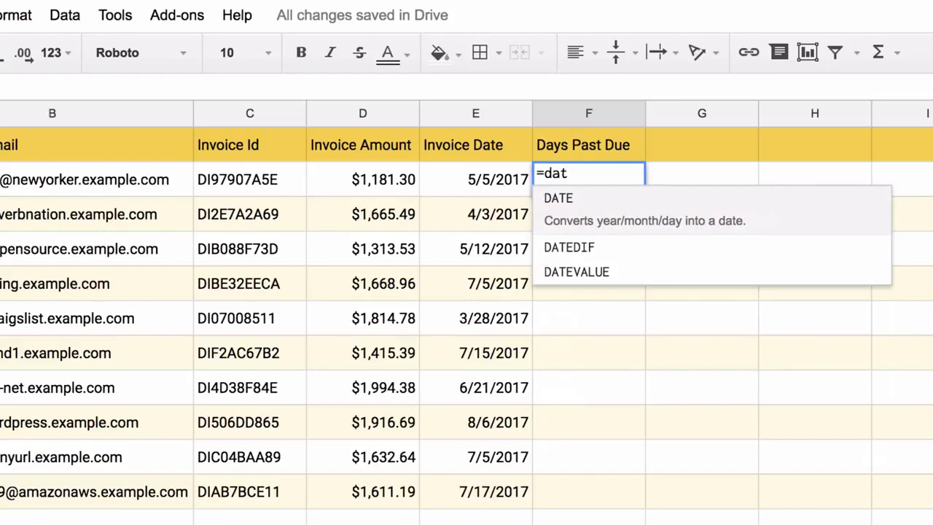
{"action": "type", "text": "edif"}
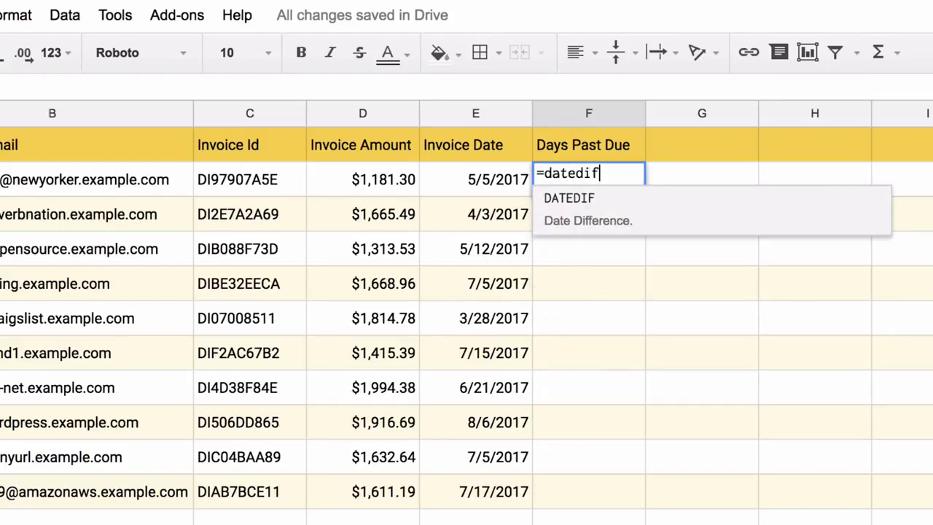
{"action": "type", "text": "(e2"}
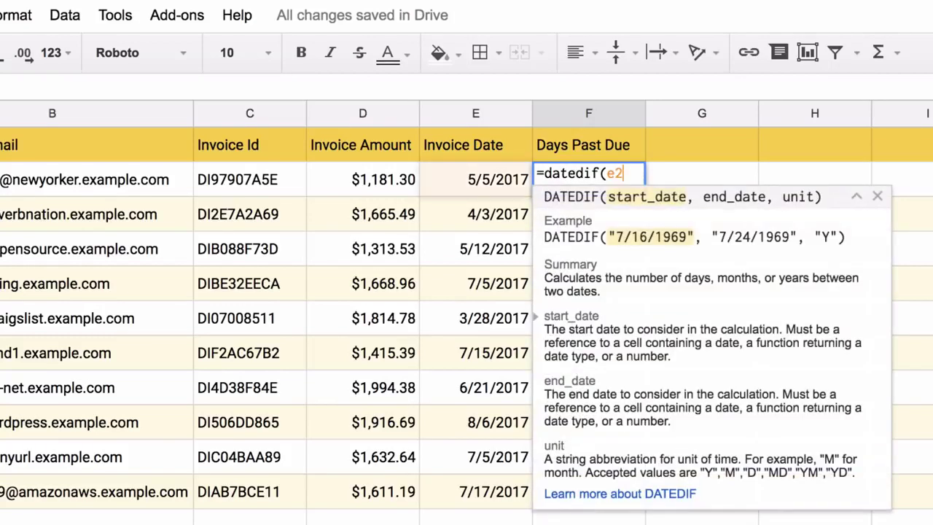
{"action": "type", "text": ","}
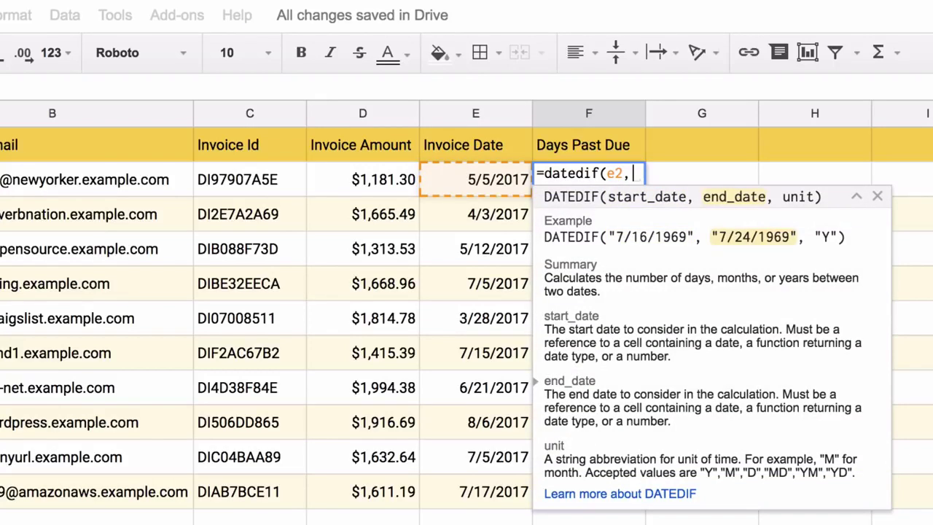
{"action": "type", "text": "today"}
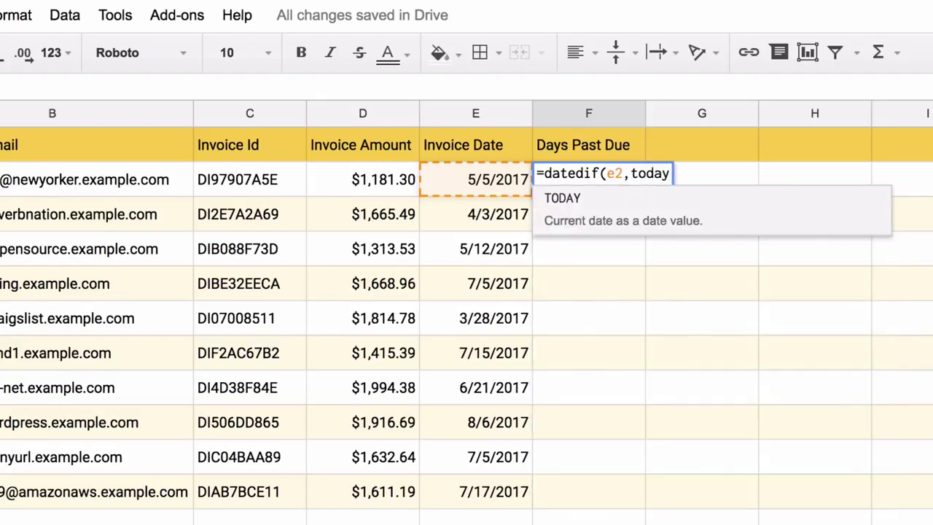
{"action": "type", "text": "(),\"D\""}
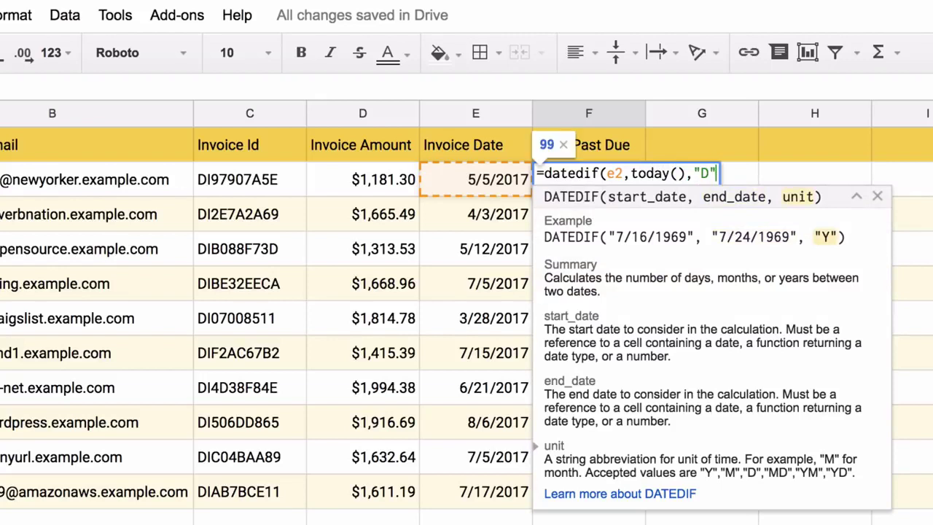
{"action": "type", "text": ")"}
{"action": "key", "text": "Return"}
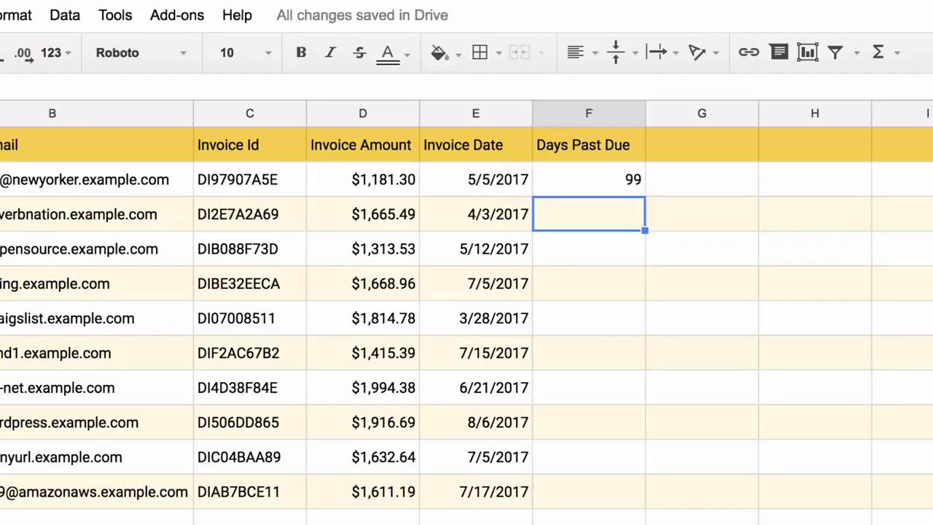
Copy the F2 formula down through F3:F11.
{"action": "key", "text": "Up"}
{"action": "key", "text": "ctrl+c"}
{"action": "key", "text": "Down"}
{"action": "key", "text": "shift+Down"}
{"action": "key", "text": "shift+Down"}
{"action": "key", "text": "shift+Down"}
{"action": "key", "text": "shift+Down"}
{"action": "key", "text": "shift+Down"}
{"action": "key", "text": "shift+Down"}
{"action": "key", "text": "shift+Down"}
{"action": "key", "text": "shift+Down"}
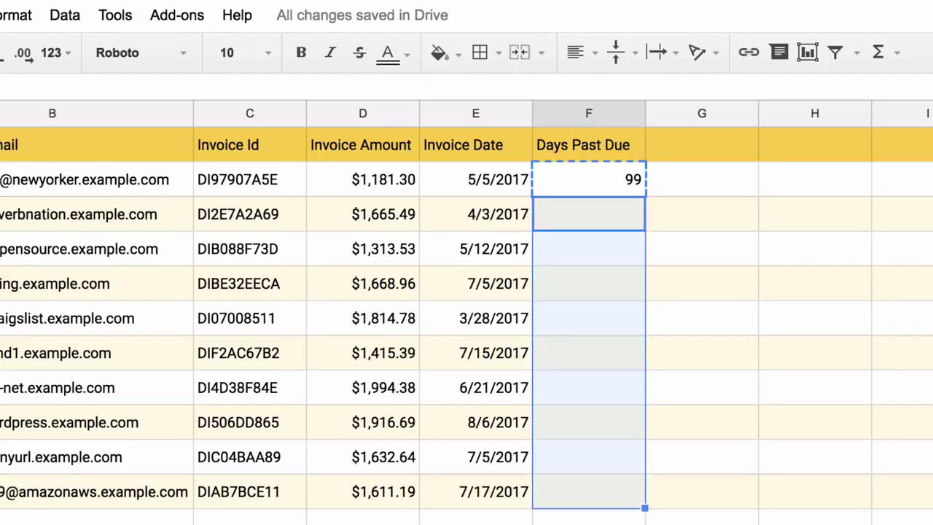
{"action": "key", "text": "ctrl+v"}
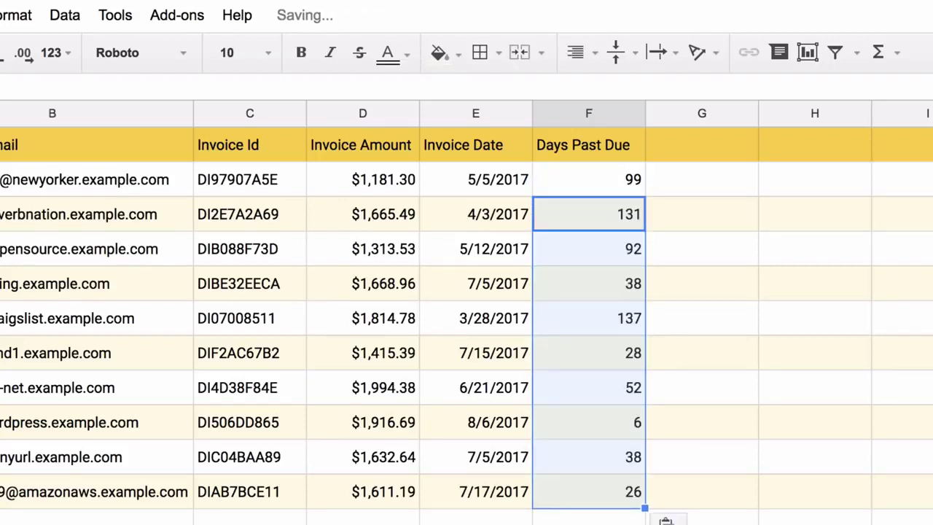
{"action": "left_click", "coordinate": [363, 519]}
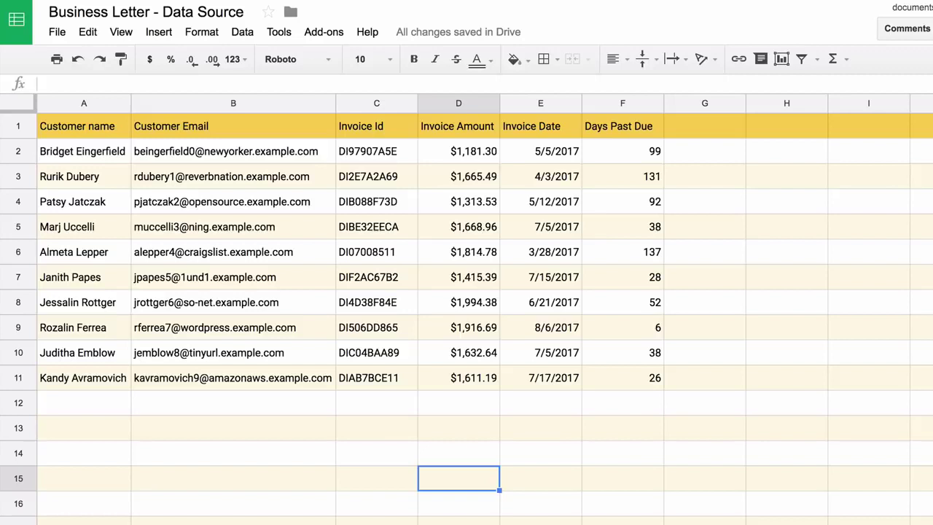
Filter column F (Days Past Due) to greater than or equal to 100, leaving the 131- and 137-day invoices.
{"action": "left_click", "coordinate": [242, 32]}
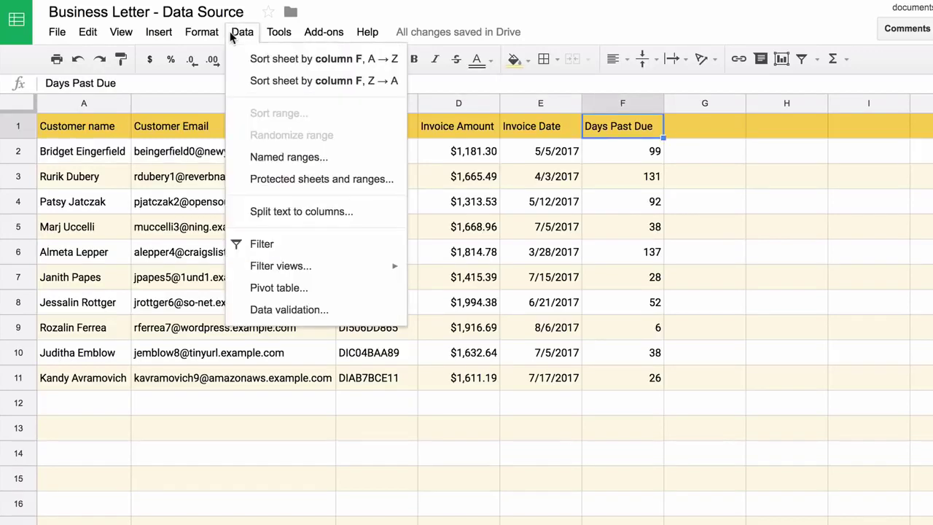
{"action": "left_click", "coordinate": [309, 251]}
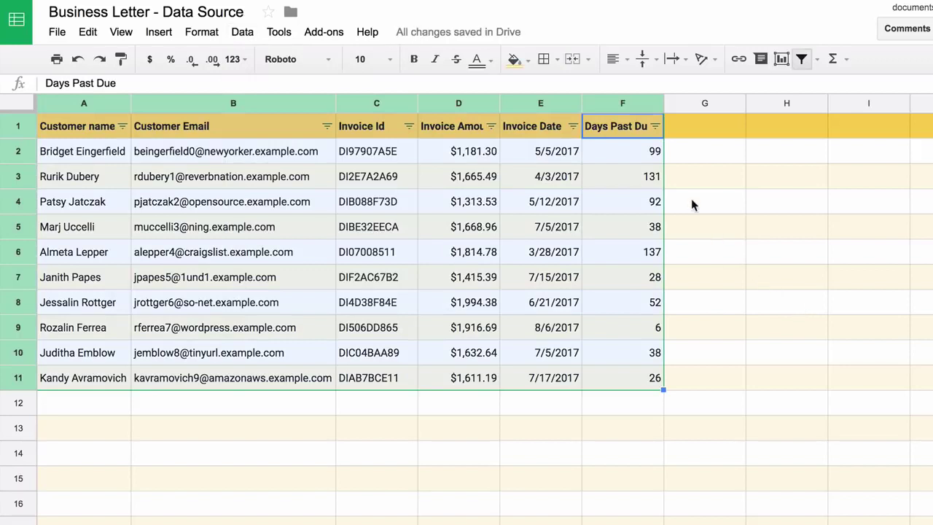
{"action": "left_click", "coordinate": [655, 127]}
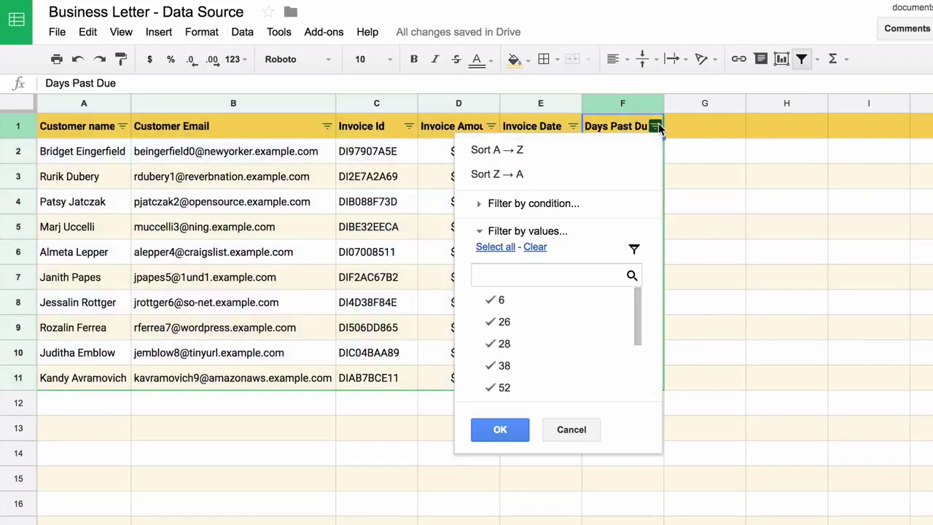
{"action": "left_click", "coordinate": [560, 204]}
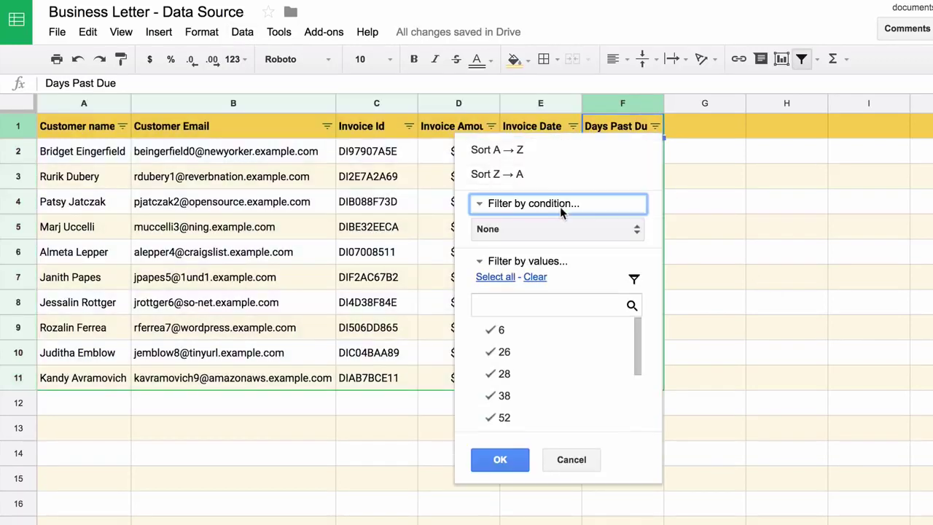
{"action": "left_click", "coordinate": [555, 232]}
{"action": "scroll", "coordinate": [555, 237], "scroll_direction": "down", "scroll_amount": 3}
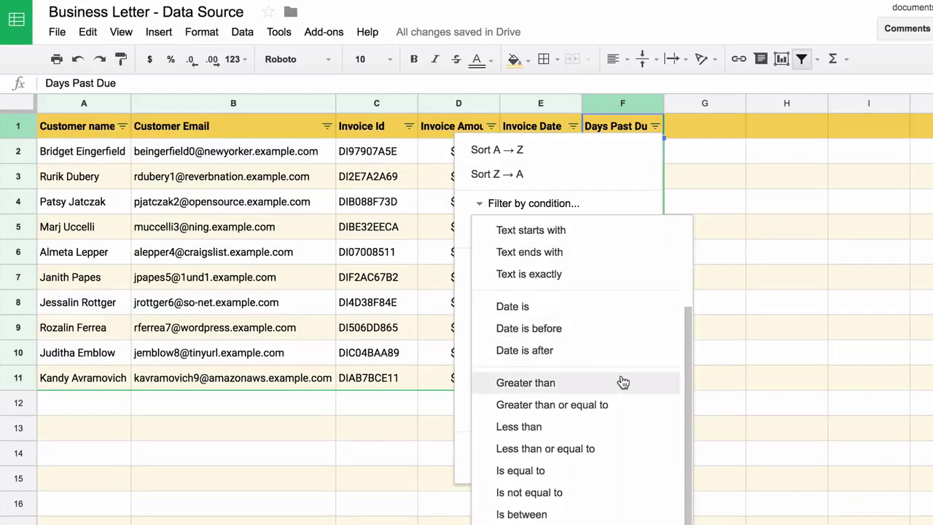
{"action": "left_click", "coordinate": [563, 407]}
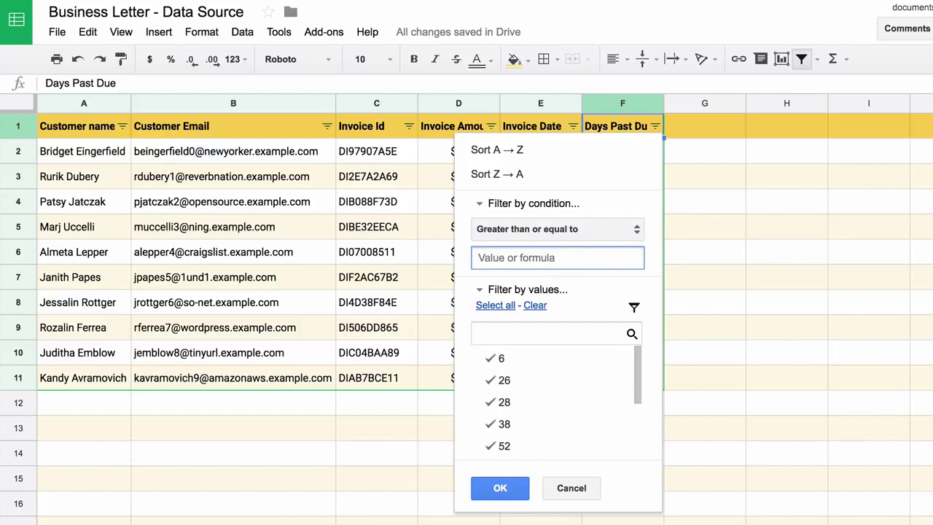
{"action": "type", "text": "100"}
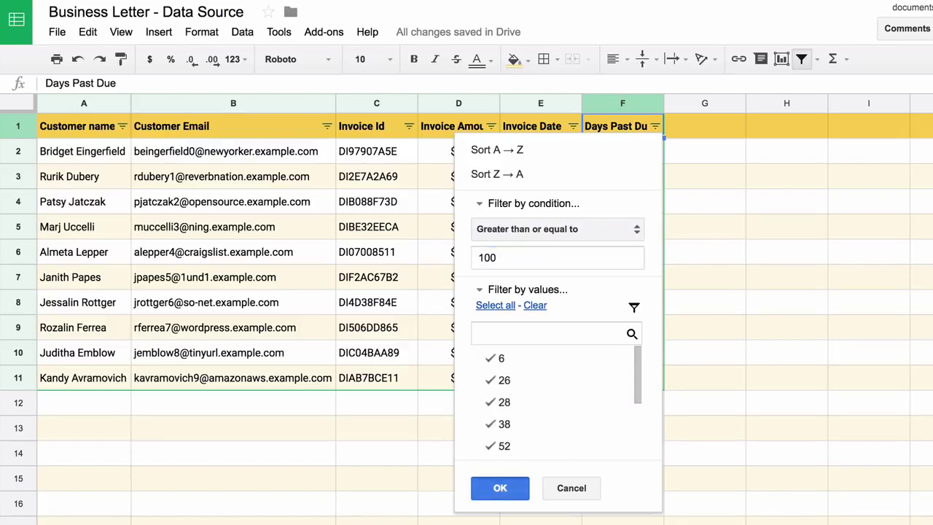
{"action": "key", "text": "Return"}
{"action": "left_click", "coordinate": [623, 252]}
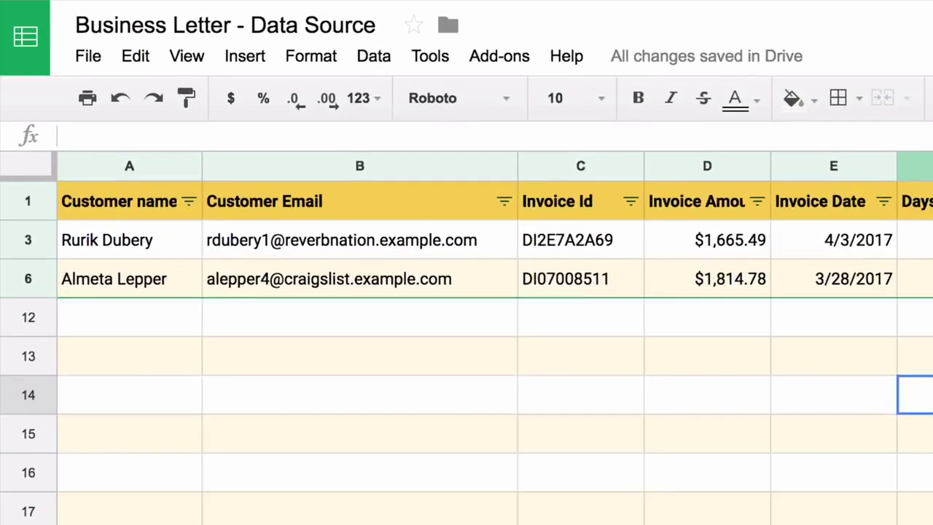
{"action": "left_click", "coordinate": [303, 251]}
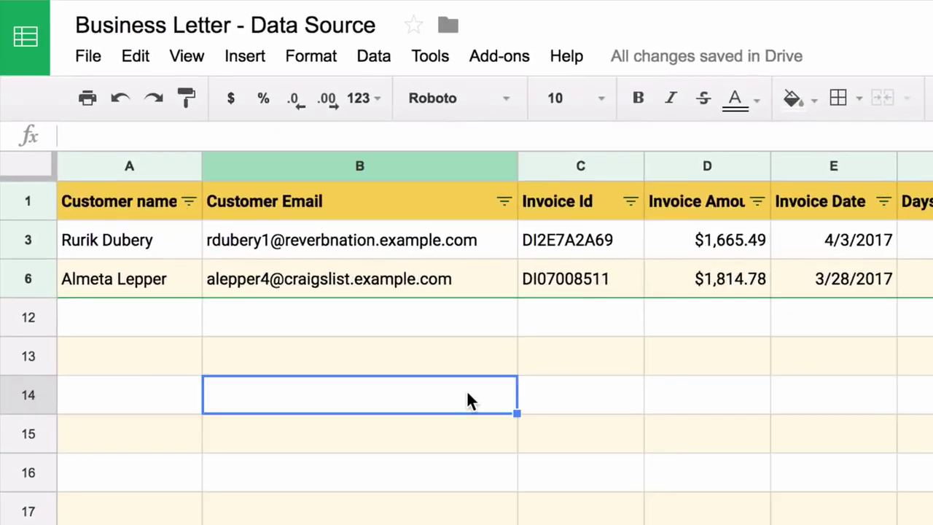
{"action": "left_click", "coordinate": [502, 57]}
{"action": "mouse_move", "coordinate": [516, 96]}
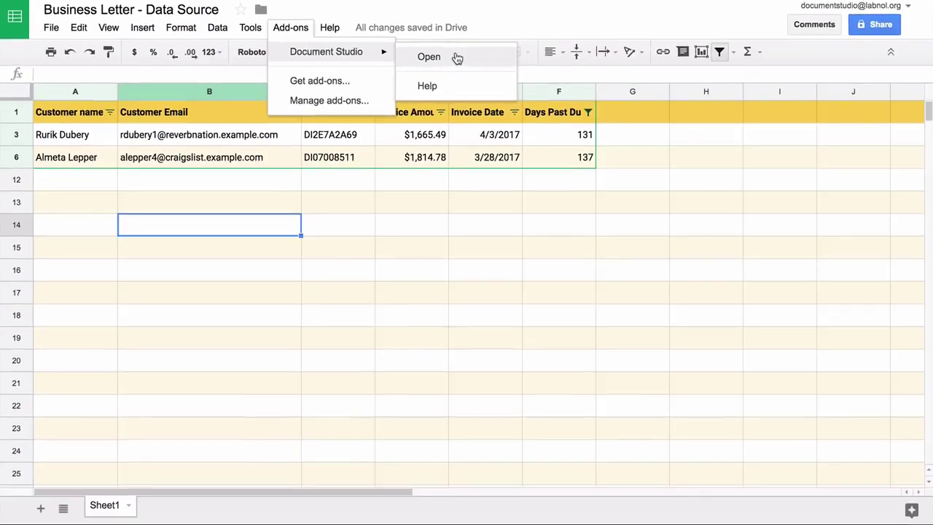
{"action": "left_click", "coordinate": [786, 108]}
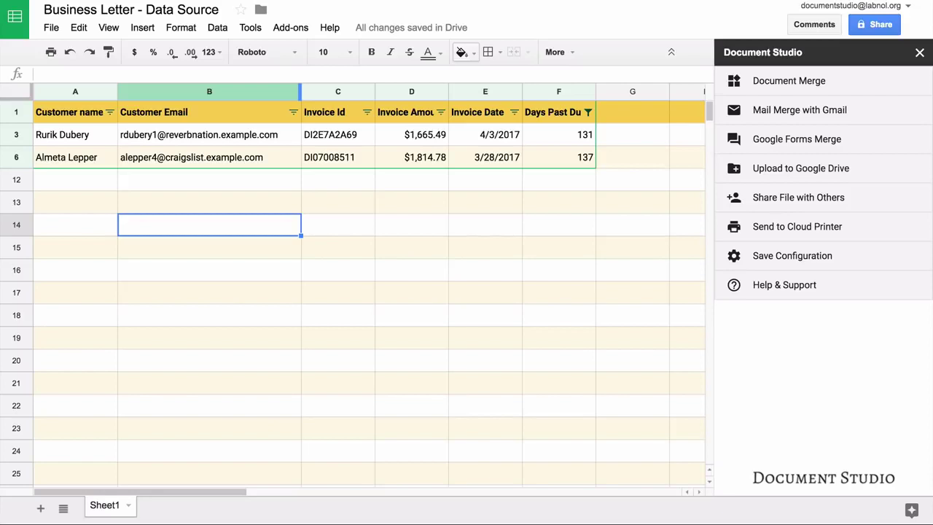
Choose the 'Template for Business letter' Google Doc as the Document Merge template.
{"action": "left_click", "coordinate": [882, 88]}
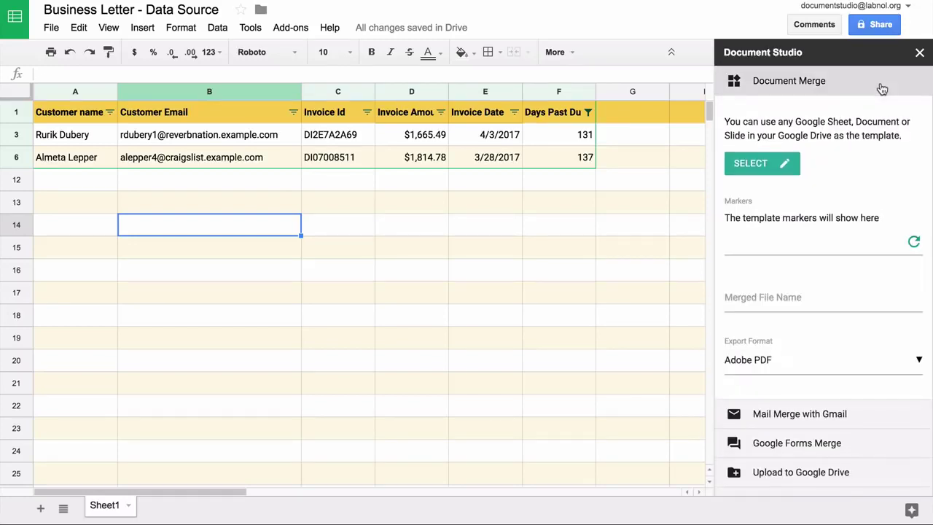
{"action": "left_click", "coordinate": [773, 168]}
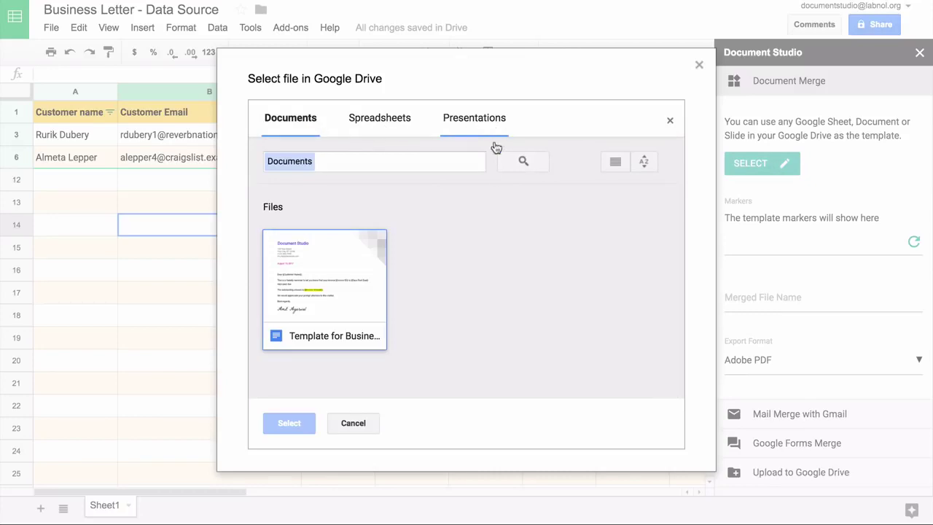
{"action": "left_click", "coordinate": [365, 287]}
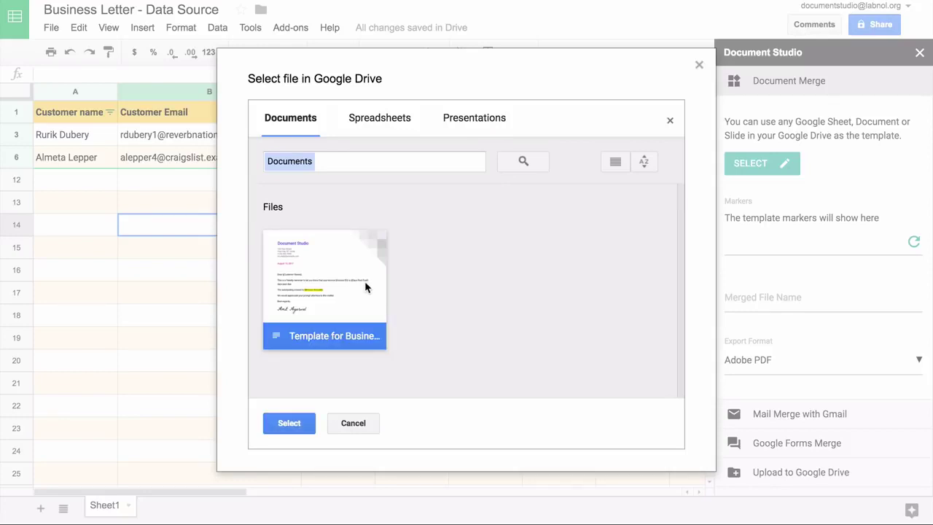
{"action": "left_click", "coordinate": [302, 424]}
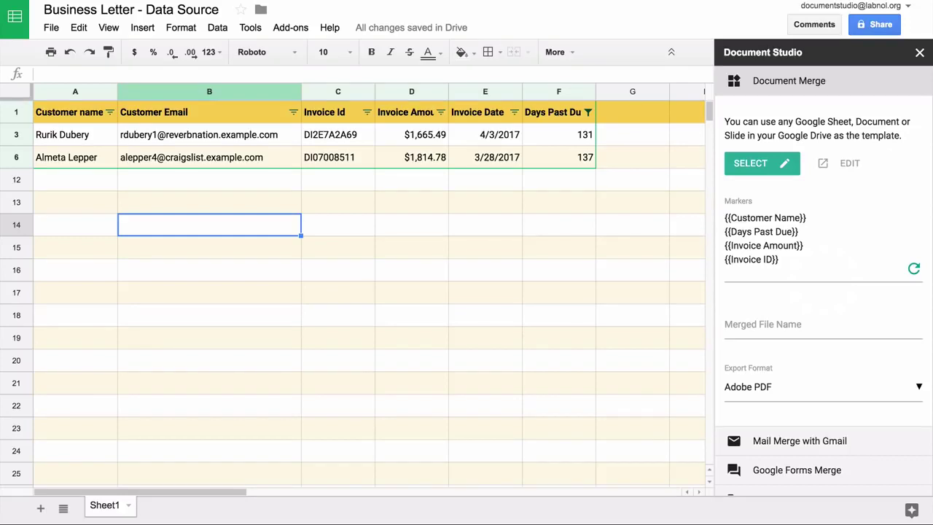
Set the merged file name to {{Invoice ID}} {{Customer Name}} using the copied marker.
{"action": "left_click", "coordinate": [824, 325]}
{"action": "type", "text": "invoice reminder"}
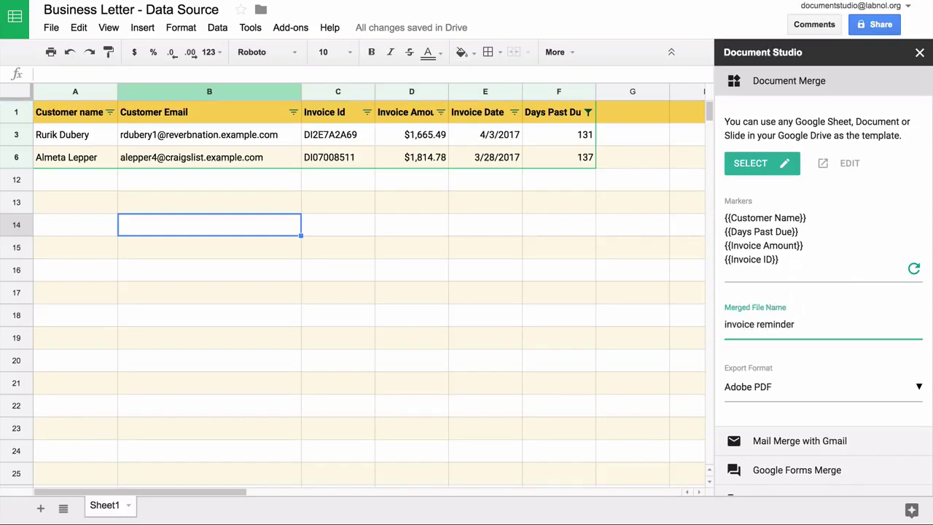
{"action": "key", "text": "ctrl+a"}
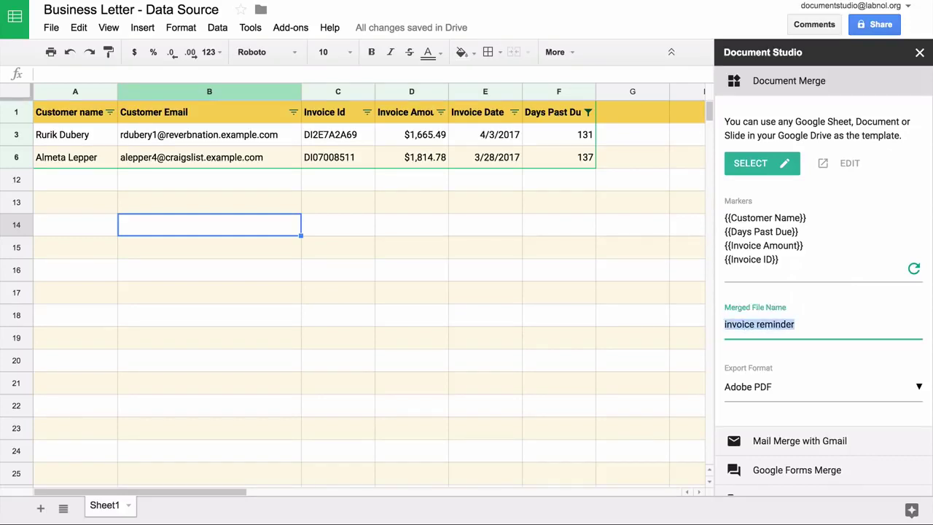
{"action": "left_click", "coordinate": [806, 217]}
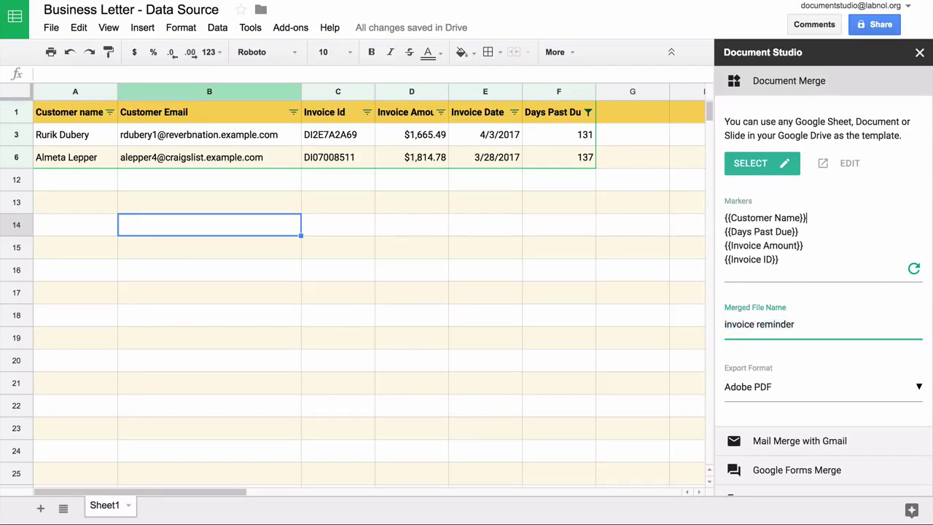
{"action": "key", "text": "Down"}
{"action": "key", "text": "Down"}
{"action": "key", "text": "Down"}
{"action": "key", "text": "shift+Home"}
{"action": "key", "text": "ctrl+c"}
{"action": "left_click", "coordinate": [773, 325]}
{"action": "double_click", "coordinate": [740, 324]}
{"action": "key", "text": "ctrl+v"}
{"action": "key", "text": "shift+End"}
{"action": "key", "text": "Delete"}
{"action": "type", "text": "{{Customer Name}}"}
Keep Adobe PDF as the merged file's export format.
{"action": "scroll", "coordinate": [821, 361], "scroll_direction": "down", "scroll_amount": 2}
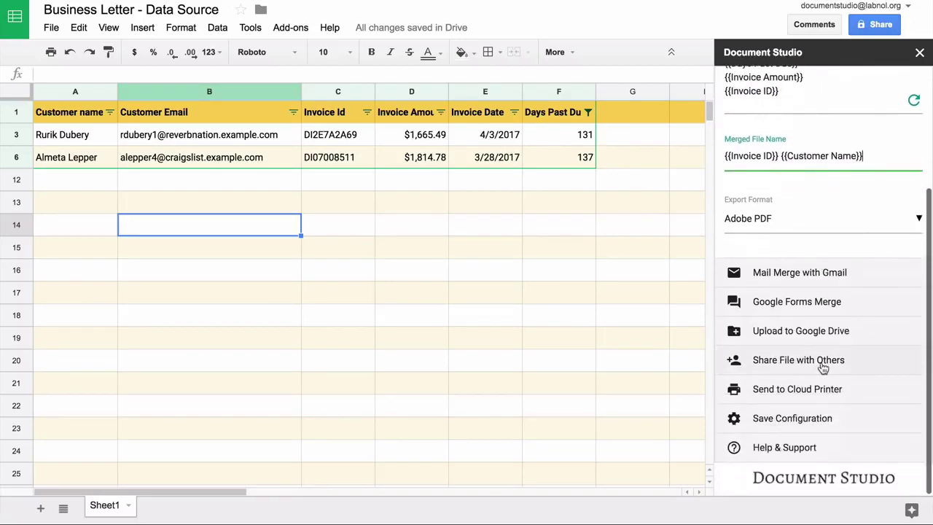
{"action": "left_click", "coordinate": [832, 219]}
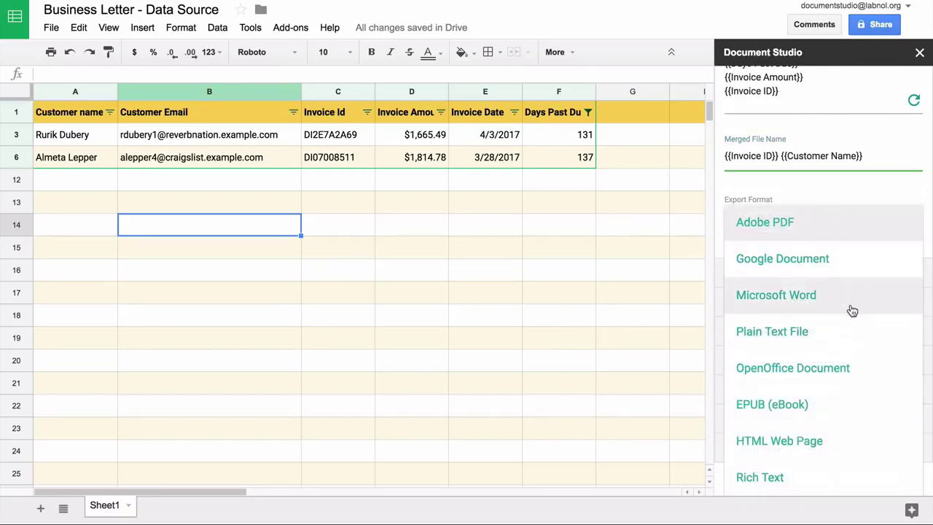
{"action": "left_click", "coordinate": [882, 232]}
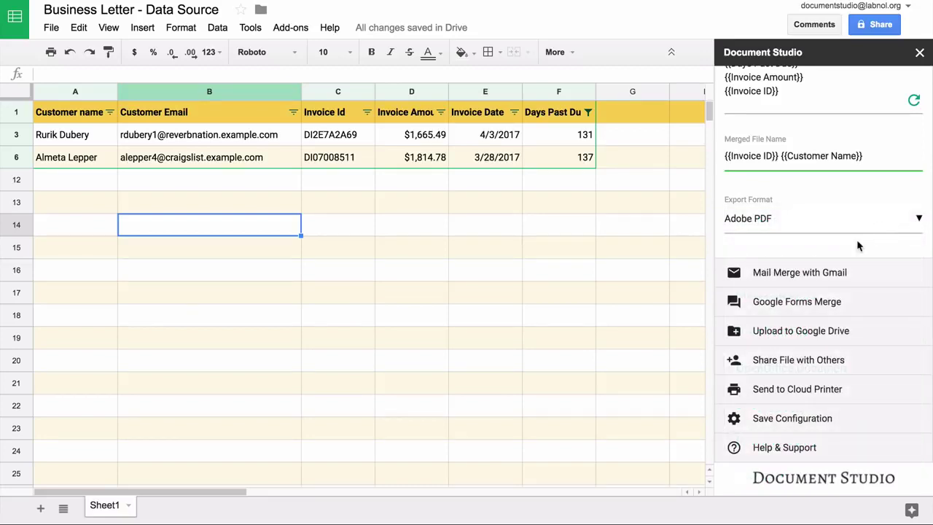
Collapse Document Merge and switch Enable Mail Merge with Gmail to Yes.
{"action": "scroll", "coordinate": [858, 247], "scroll_direction": "up", "scroll_amount": 3}
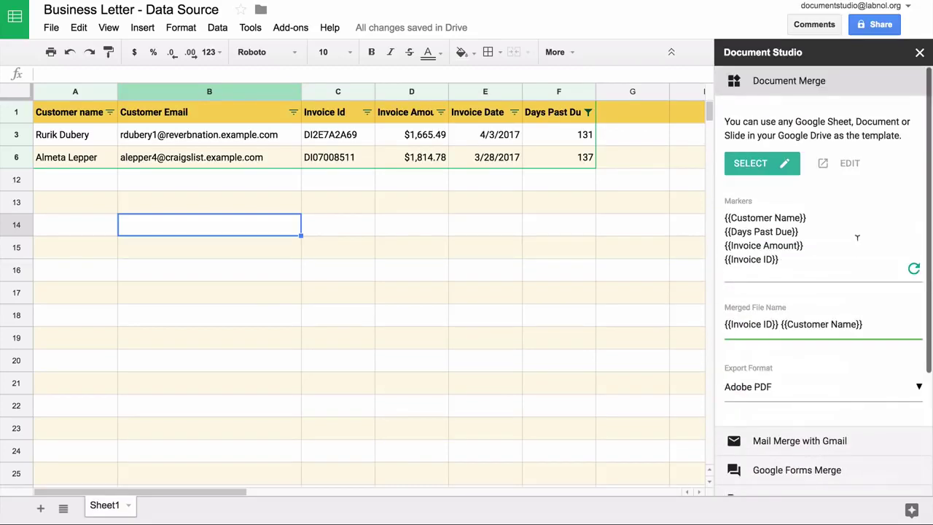
{"action": "left_click", "coordinate": [836, 80]}
{"action": "left_click", "coordinate": [842, 117]}
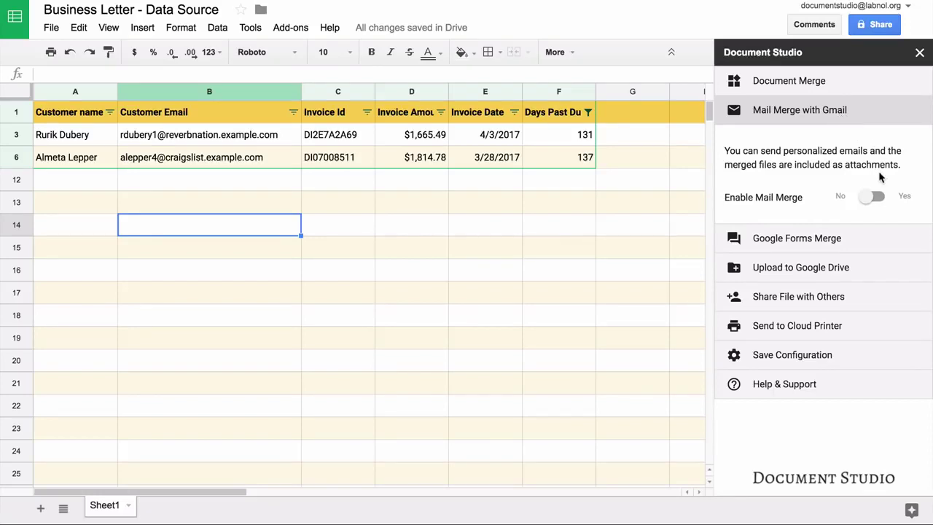
{"action": "left_click", "coordinate": [879, 199]}
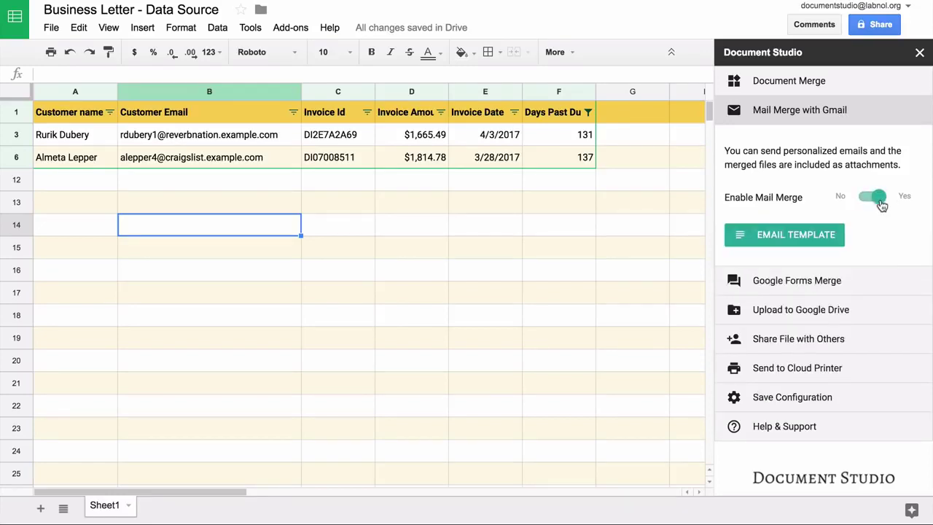
Begin the email template body with the greeting 'Dear {{Customer Name}}'.
{"action": "left_click", "coordinate": [799, 239]}
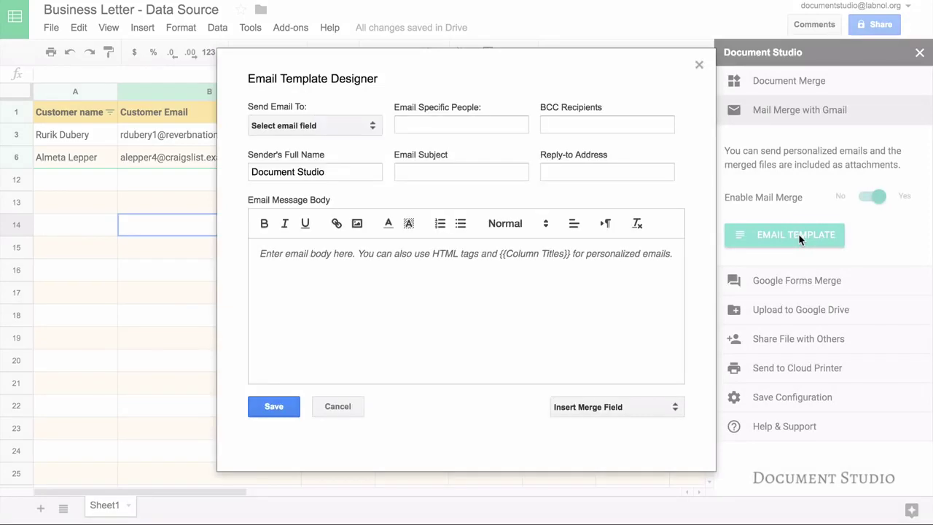
{"action": "type", "text": "Dear "}
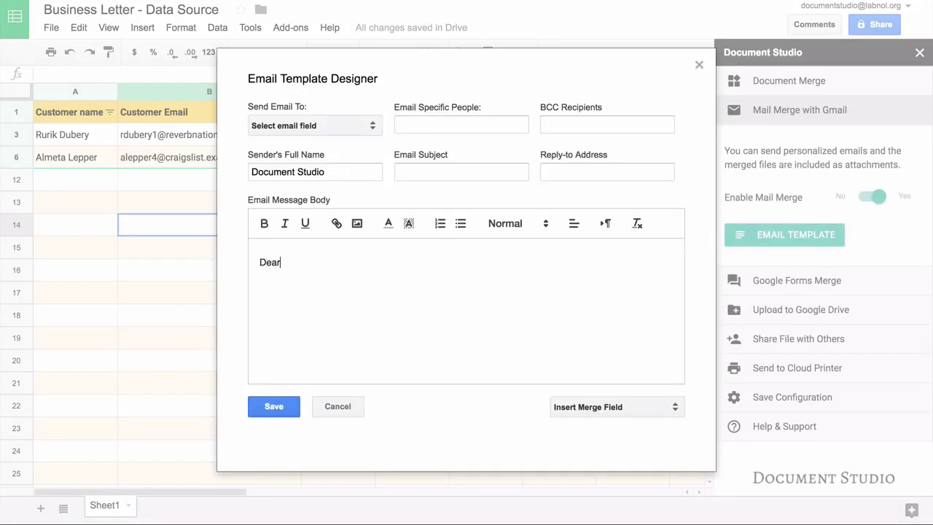
{"action": "type", "text": "{{Customer Name}}"}
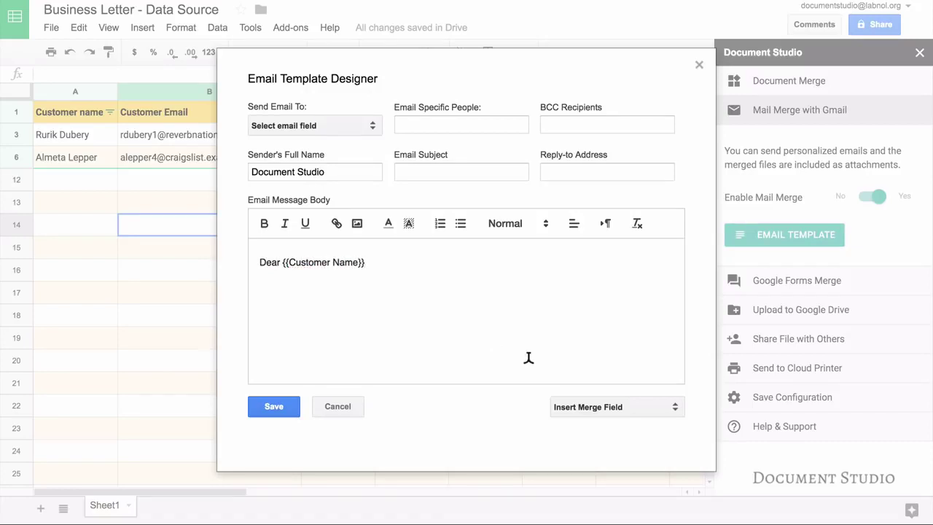
{"action": "left_click", "coordinate": [637, 410]}
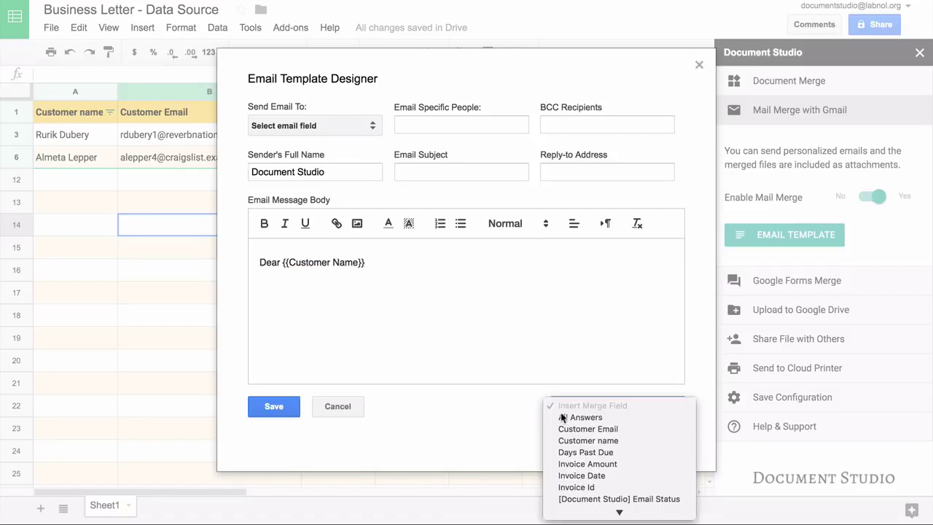
{"action": "left_click", "coordinate": [502, 421]}
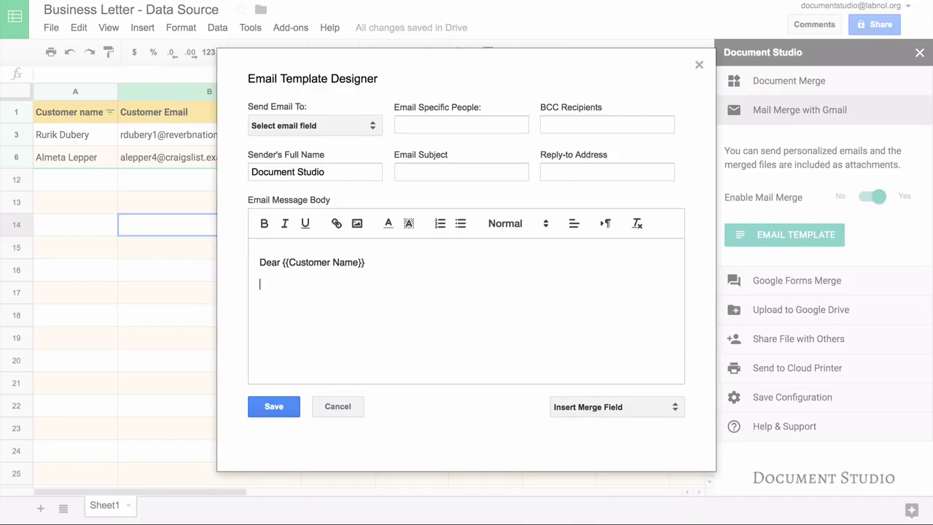
Add the overdue-account reminder, 'Thank you for your business.', 'Regards.' and the sender's name.
{"action": "type", "text": "This is a friendly reminder that"}
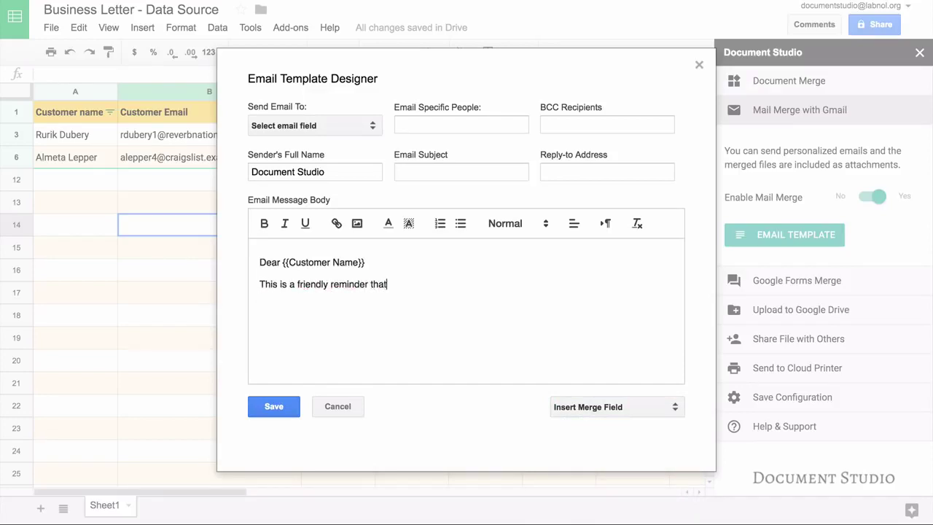
{"action": "type", "text": " your account with "}
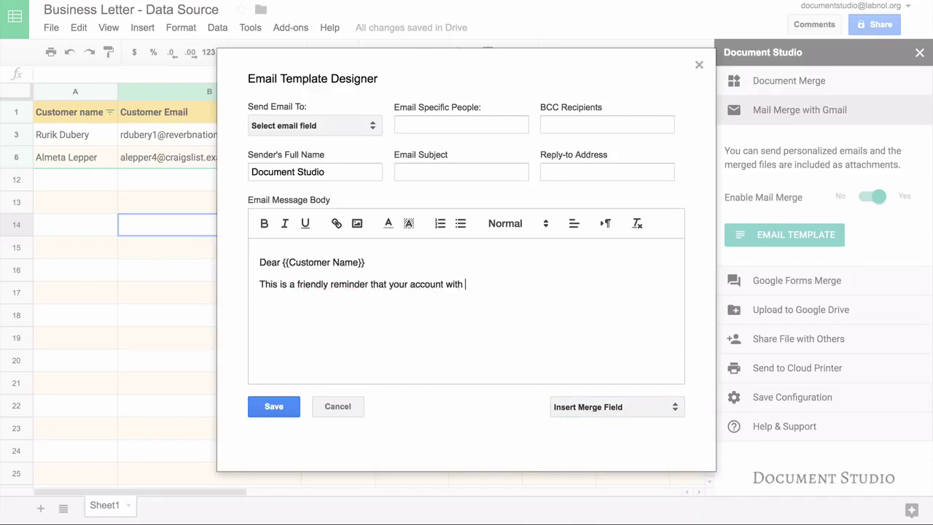
{"action": "type", "text": "us is past overdue."}
{"action": "key", "text": "Return"}
{"action": "type", "text": "Thank you for your business."}
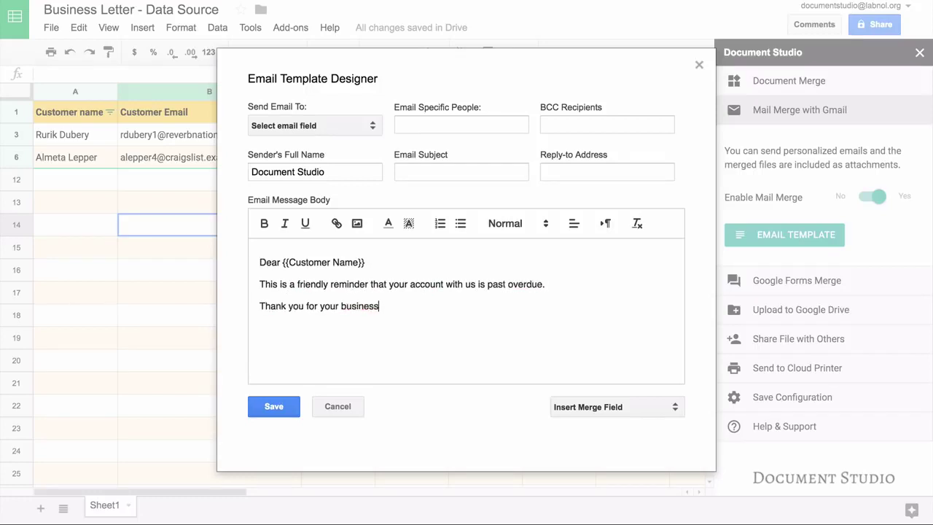
{"action": "key", "text": "Return"}
{"action": "type", "text": "Regards."}
{"action": "key", "text": "Return"}
{"action": "type", "text": "Amit AGarwl"}
{"action": "key", "text": "BackSpace"}
{"action": "key", "text": "BackSpace"}
{"action": "key", "text": "BackSpace"}
{"action": "key", "text": "BackSpace"}
{"action": "key", "text": "BackSpace"}
{"action": "type", "text": "garwal."}
{"action": "key", "text": "Return"}
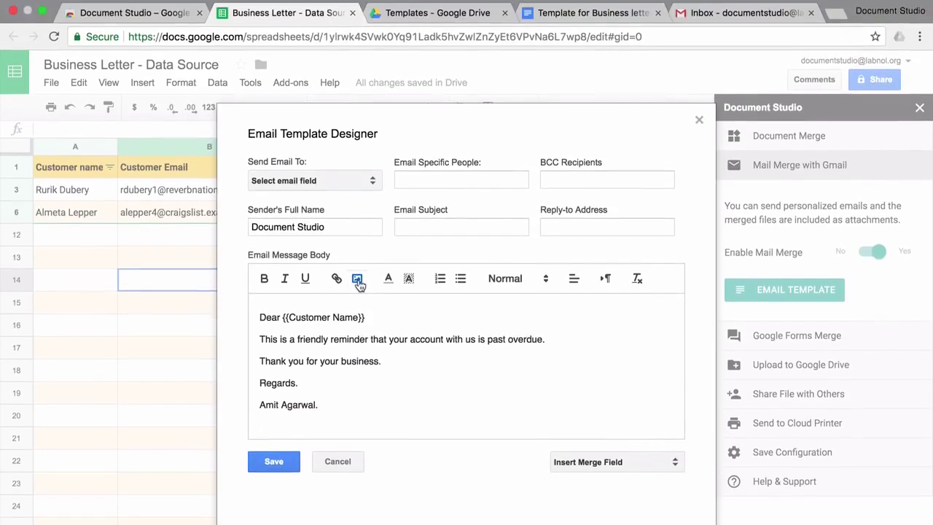
Insert the document.studio.png logo image below the signature.
{"action": "left_click", "coordinate": [358, 283]}
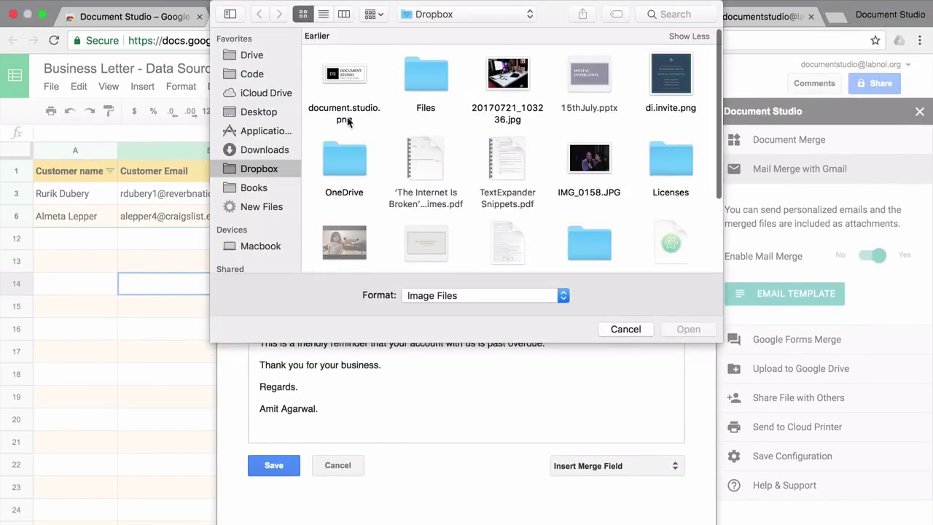
{"action": "left_click", "coordinate": [352, 108]}
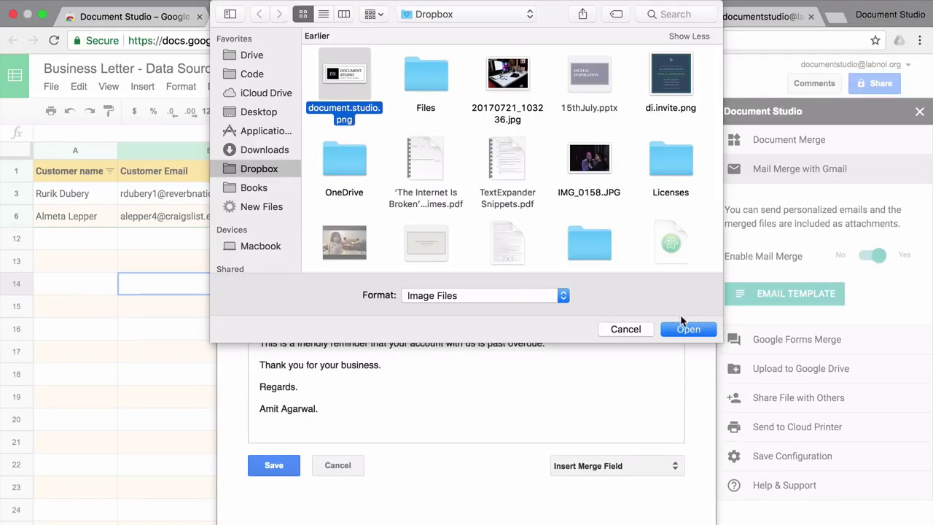
{"action": "left_click", "coordinate": [687, 329]}
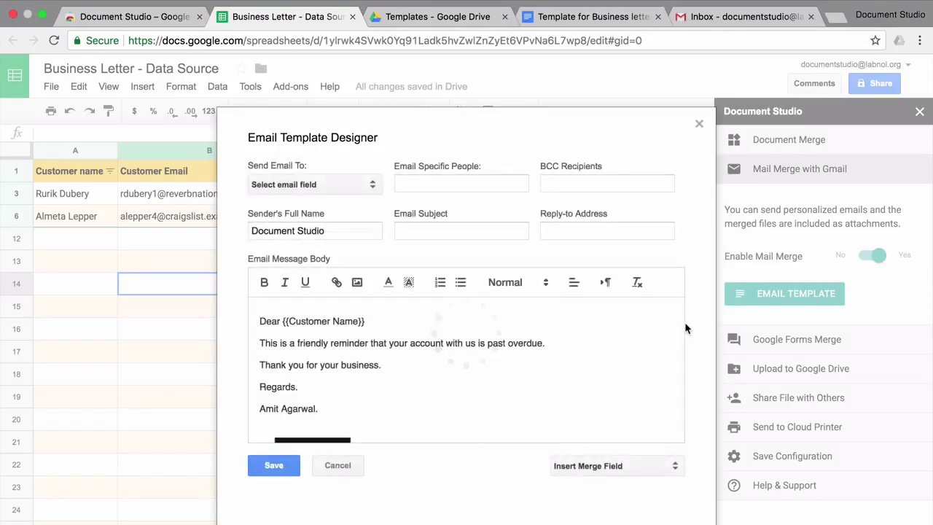
{"action": "scroll", "coordinate": [568, 357], "scroll_direction": "down", "scroll_amount": 3}
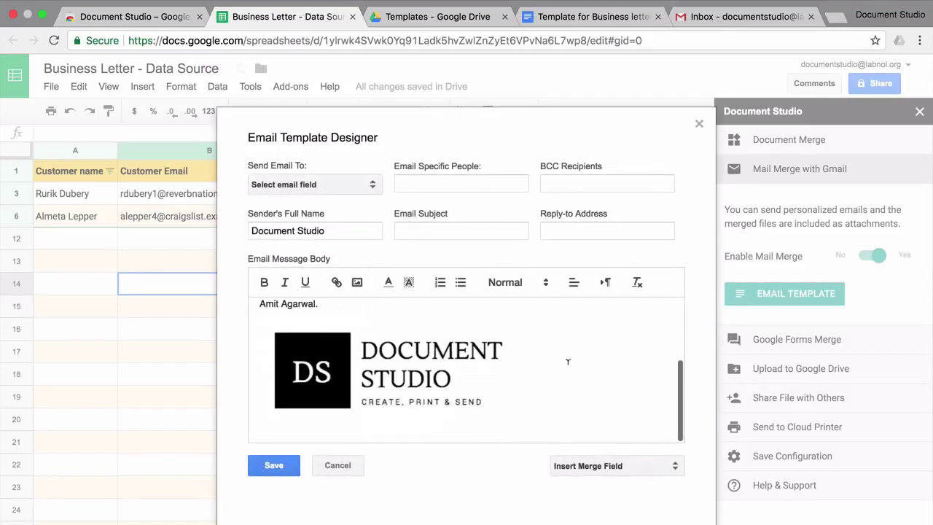
{"action": "scroll", "coordinate": [568, 357], "scroll_direction": "up", "scroll_amount": 3}
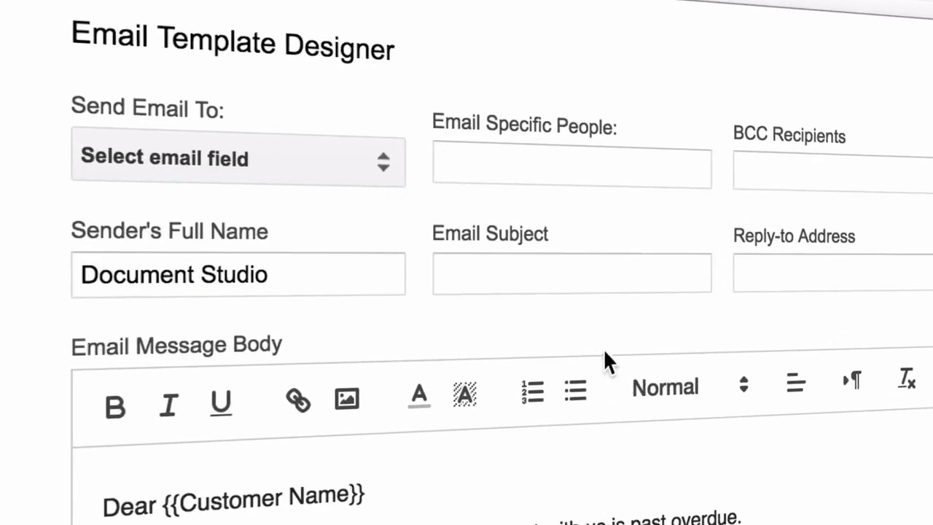
Clear a typed recipient address and send emails to the Customer Email column instead.
{"action": "left_click", "coordinate": [548, 155]}
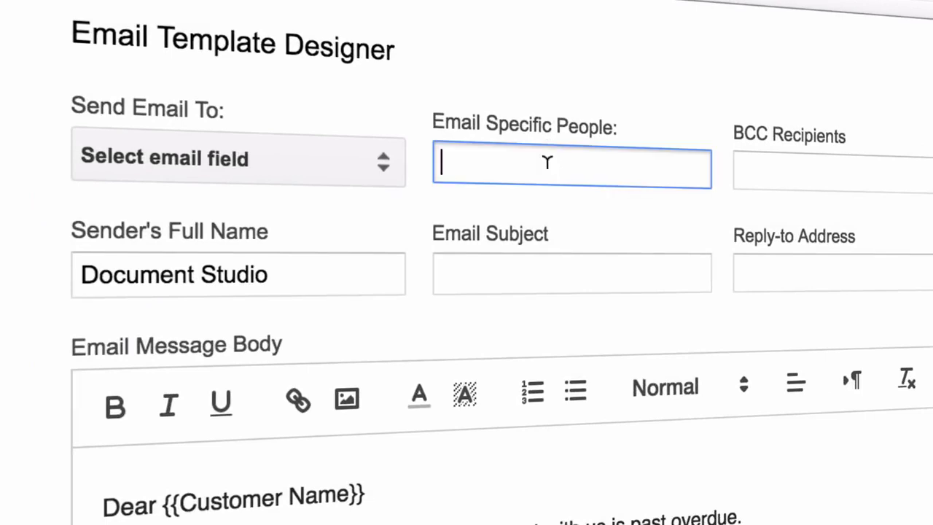
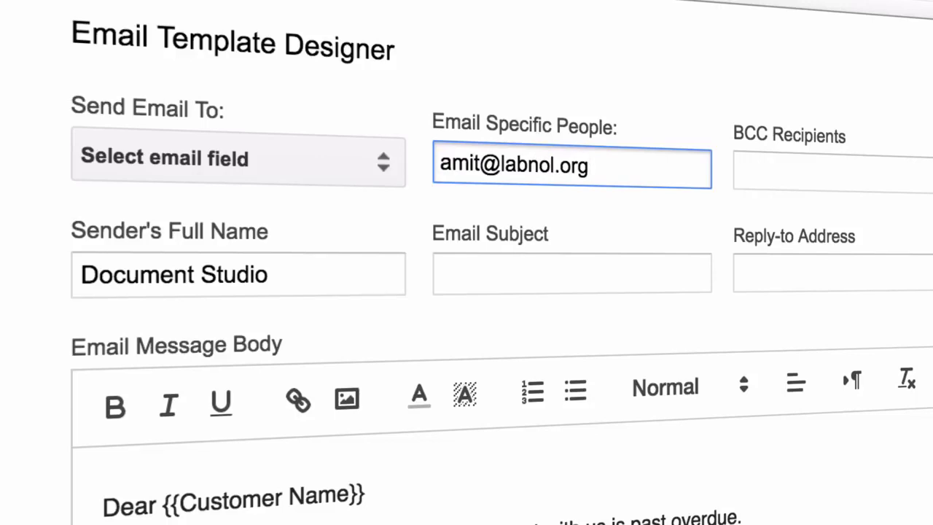
{"action": "key", "text": "ctrl+a"}
{"action": "key", "text": "BackSpace"}
{"action": "left_click", "coordinate": [366, 175]}
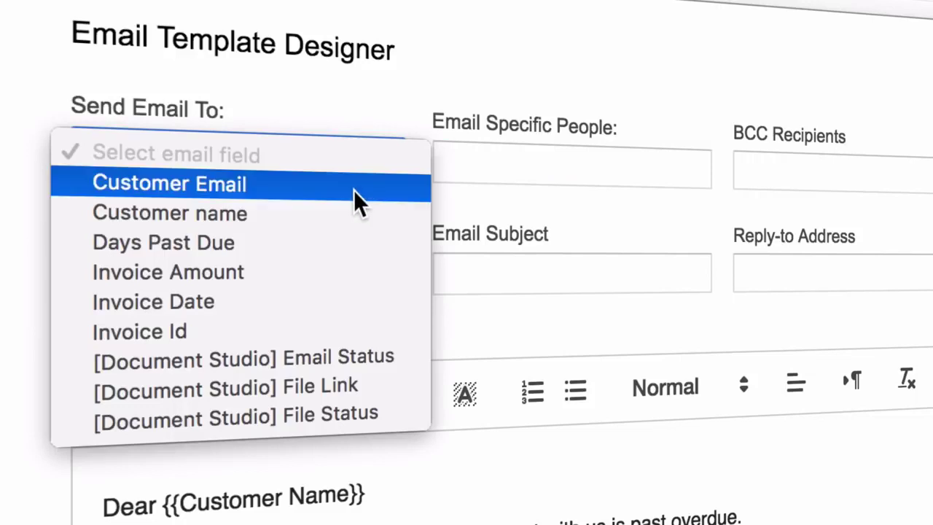
{"action": "left_click", "coordinate": [354, 191]}
Set the subject to 'Reminder for {{Customer Name}}' and save the email template.
{"action": "left_click", "coordinate": [521, 281]}
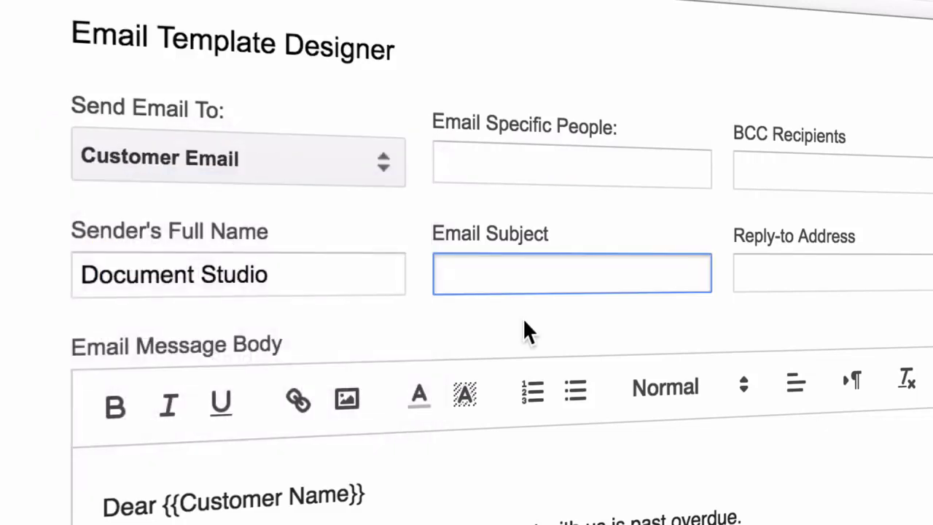
{"action": "type", "text": "Remind"}
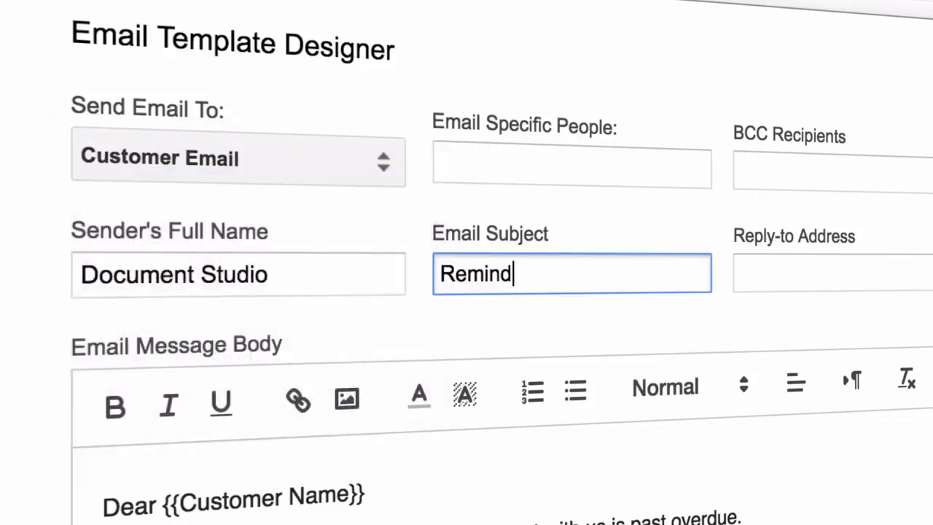
{"action": "type", "text": "er fo r {{Custom"}
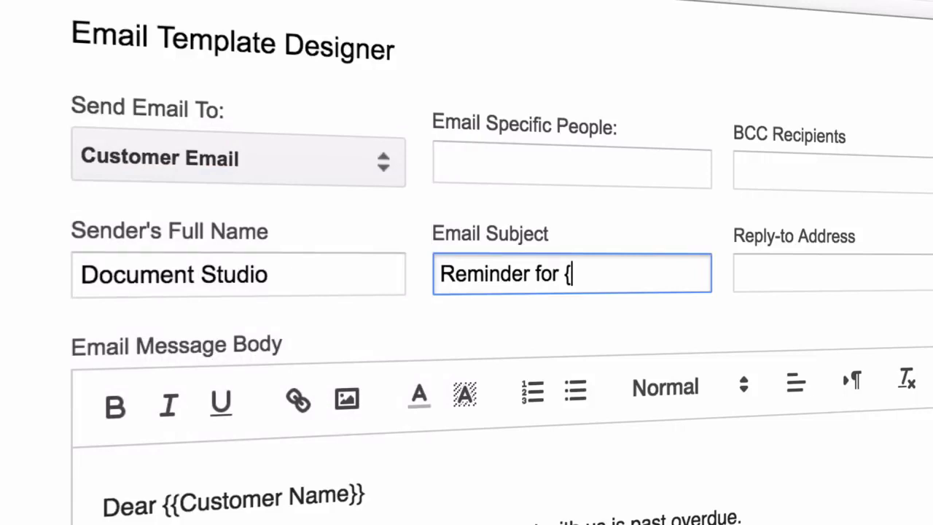
{"action": "type", "text": "er Name}}"}
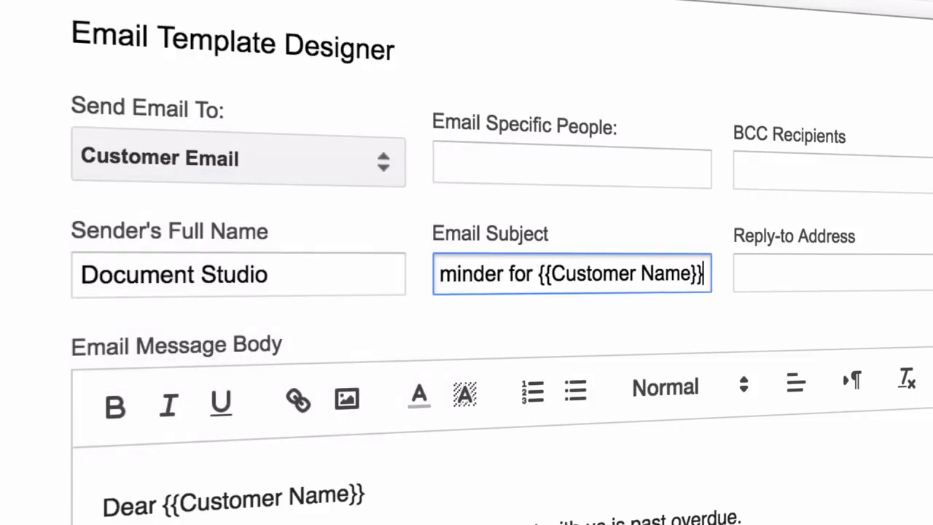
{"action": "scroll", "coordinate": [461, 292], "scroll_direction": "down", "scroll_amount": 5}
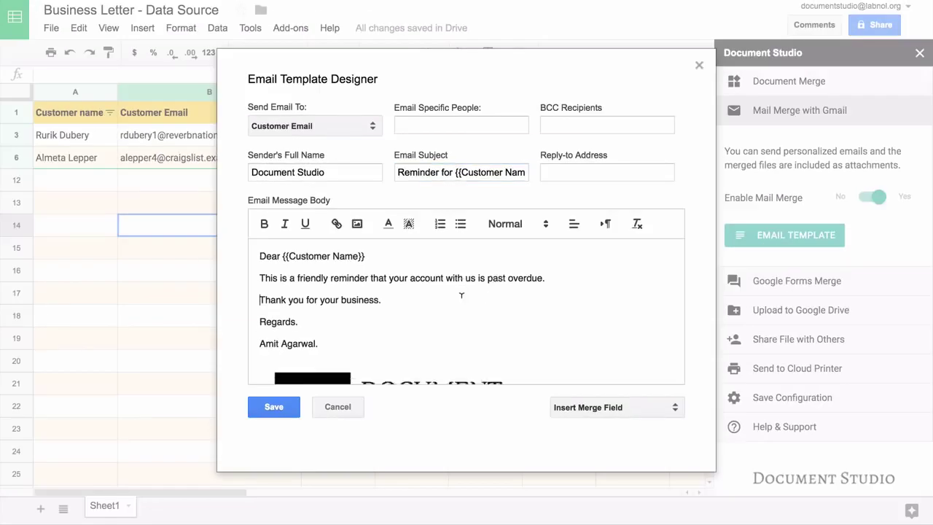
{"action": "left_click", "coordinate": [284, 409]}
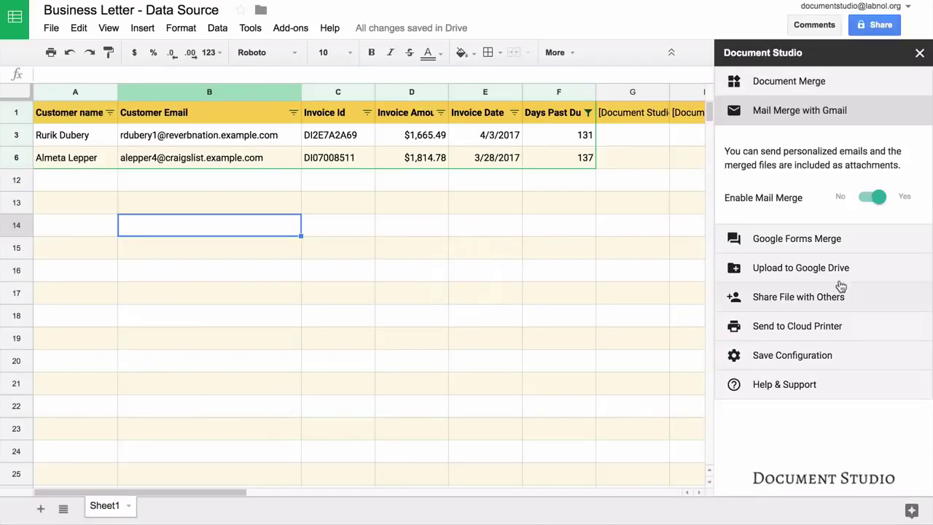
Upload merged files to the Drive Documents folder with subfolder path \{{Customer Name}}.
{"action": "left_click", "coordinate": [829, 243]}
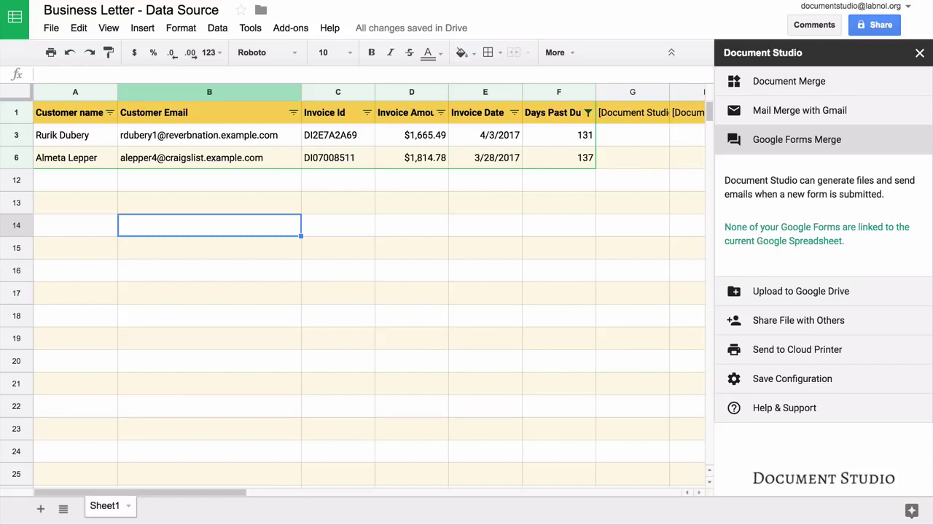
{"action": "left_click", "coordinate": [823, 294]}
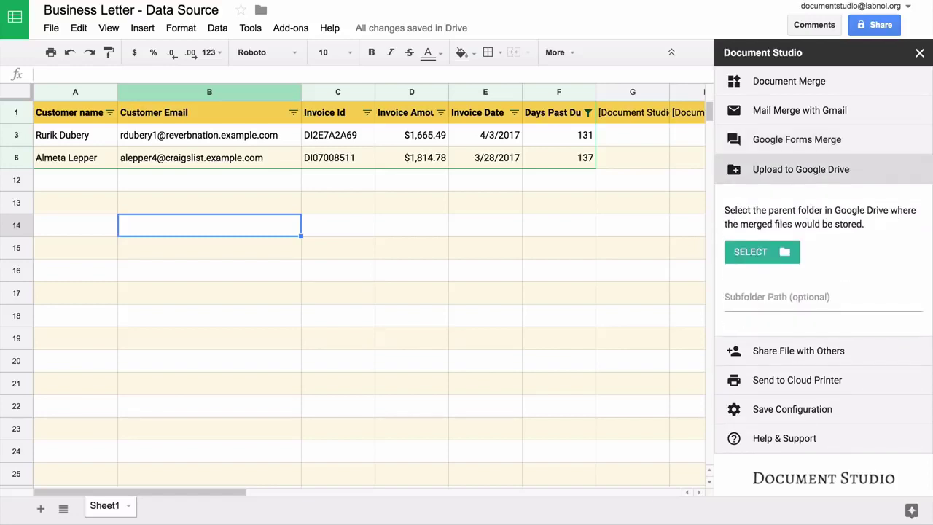
{"action": "left_click", "coordinate": [767, 257]}
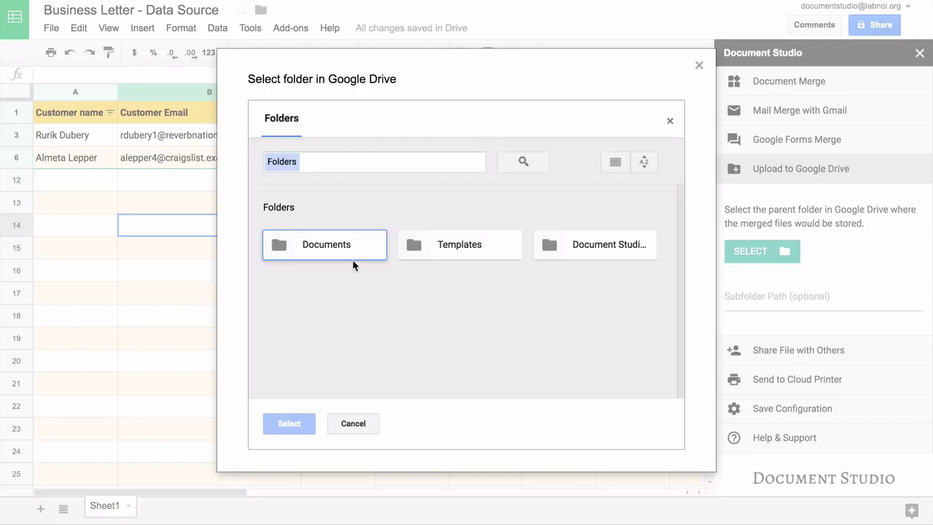
{"action": "left_click", "coordinate": [346, 247]}
{"action": "left_click", "coordinate": [301, 428]}
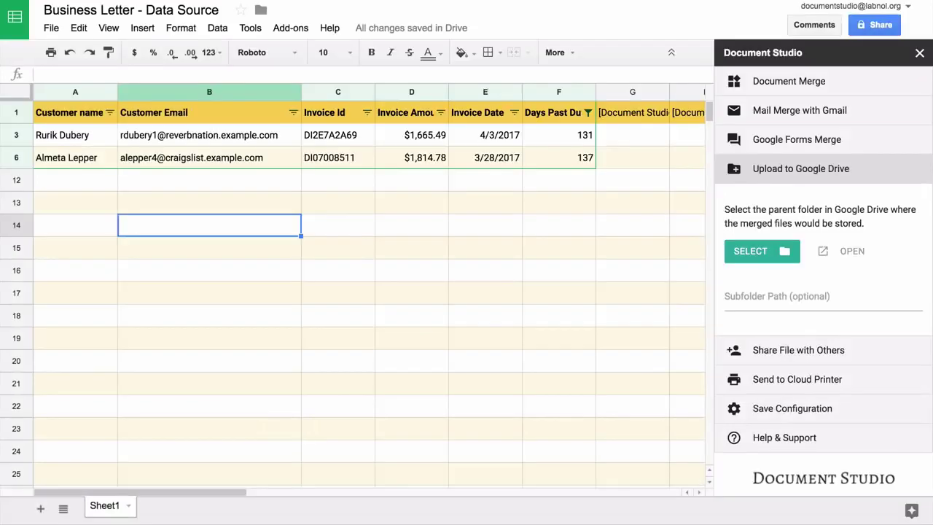
{"action": "left_click", "coordinate": [823, 296]}
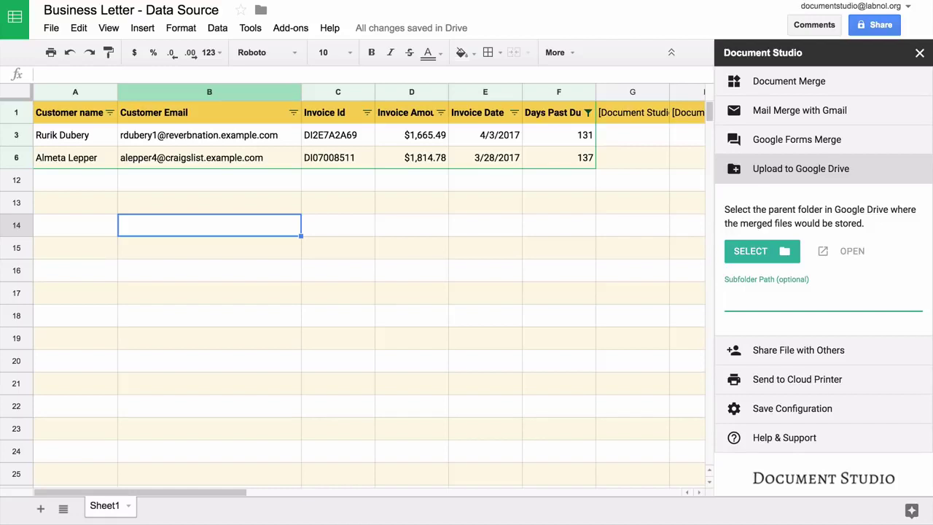
{"action": "type", "text": "\\\\{{Customer Name}}"}
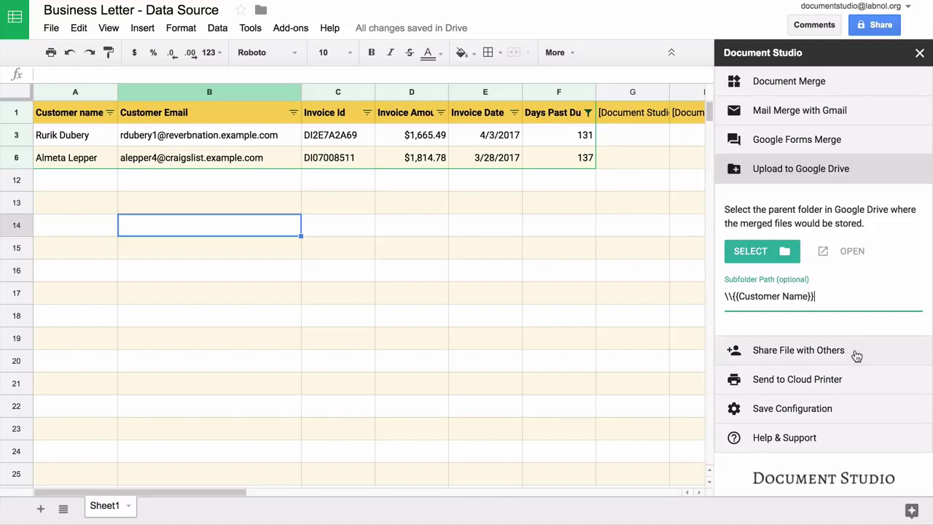
{"action": "left_click", "coordinate": [857, 354]}
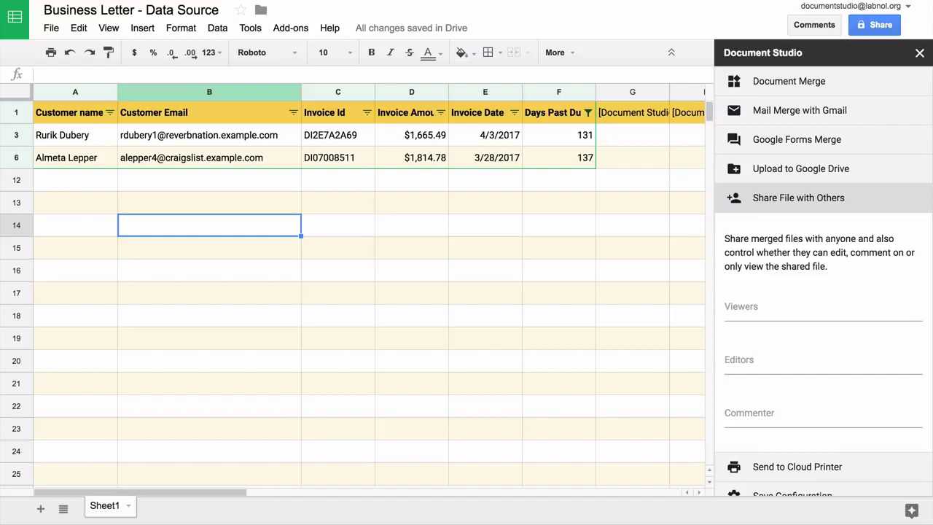
{"action": "left_click", "coordinate": [823, 309]}
{"action": "type", "text": "{{Customer"}
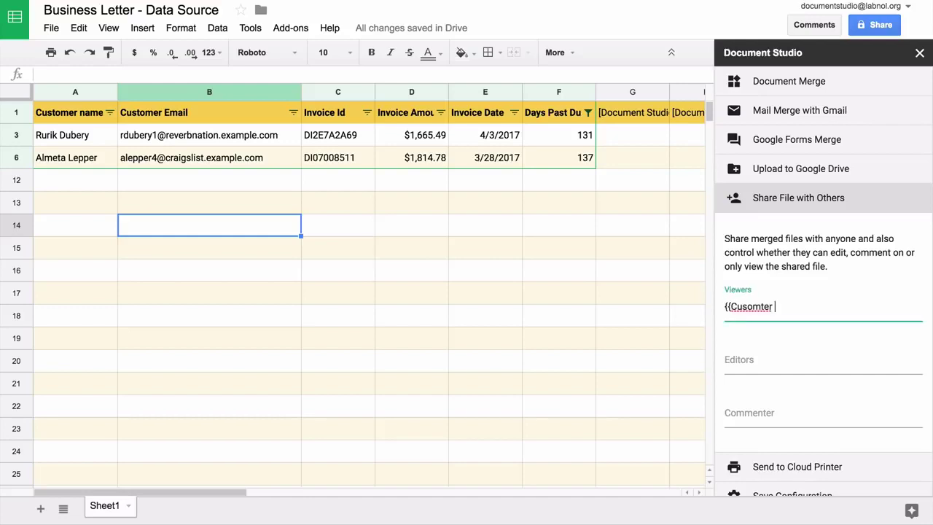
{"action": "key", "text": "BackSpace"}
{"action": "key", "text": "BackSpace"}
{"action": "key", "text": "BackSpace"}
{"action": "key", "text": "BackSpace"}
{"action": "key", "text": "BackSpace"}
{"action": "key", "text": "BackSpace"}
{"action": "type", "text": "tomer Email}}"}
{"action": "key", "text": "ctrl+a"}
{"action": "key", "text": "BackSpace"}
{"action": "type", "text": "Anyone"}
{"action": "left_click", "coordinate": [802, 358]}
{"action": "type", "text": "Anyone with"}
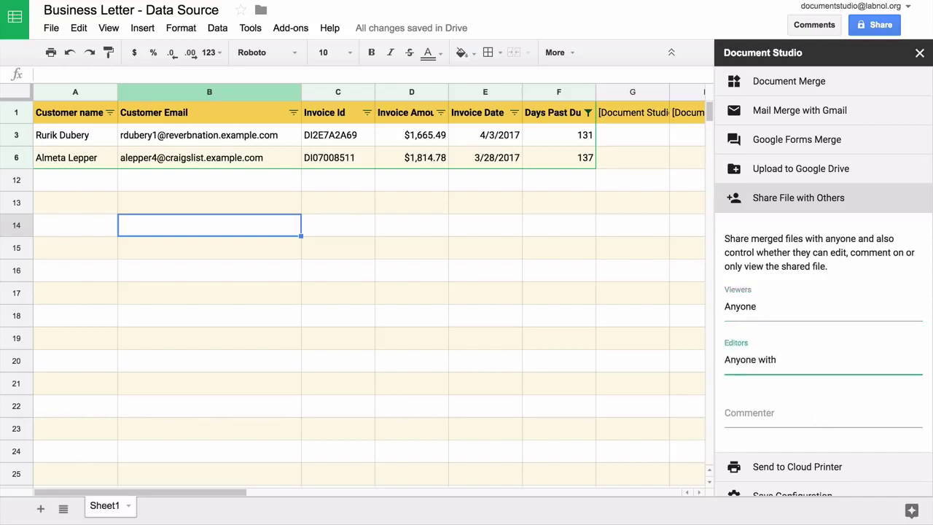
{"action": "type", "text": "in Domain"}
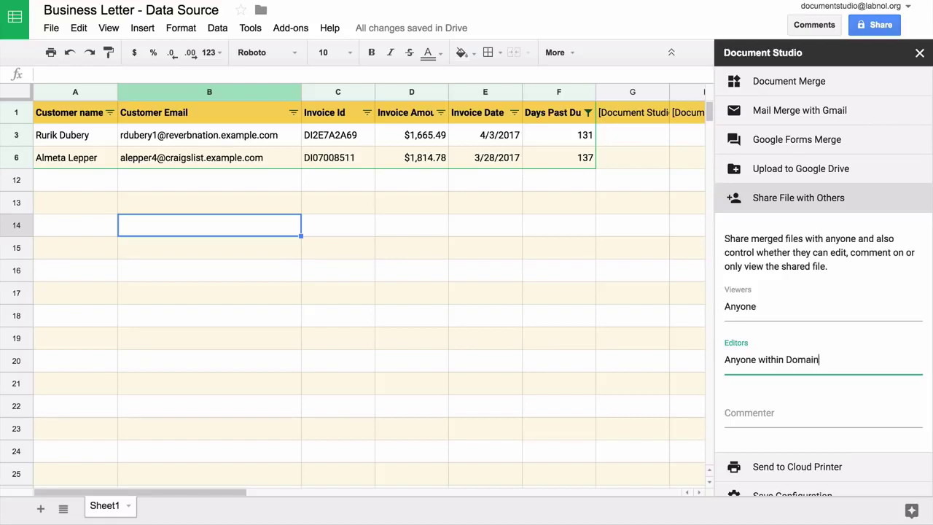
{"action": "key", "text": "ctrl+a"}
{"action": "key", "text": "BackSpace"}
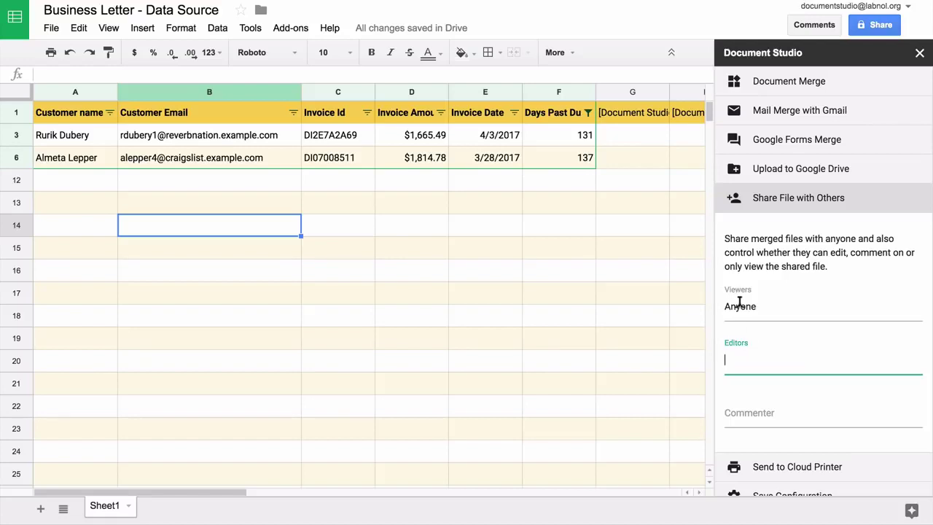
{"action": "double_click", "coordinate": [739, 306]}
{"action": "key", "text": "BackSpace"}
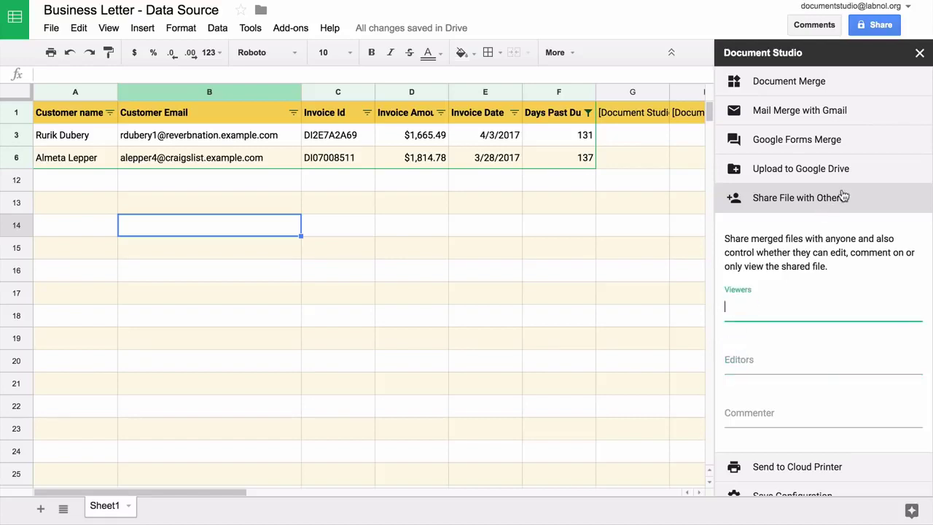
{"action": "left_click", "coordinate": [843, 196]}
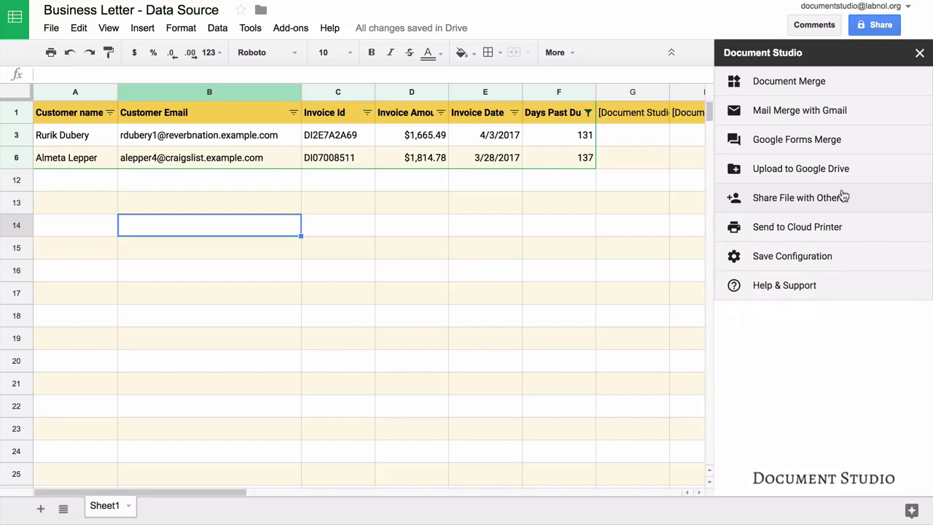
Glance at Send to Cloud Printer, then expand Save Configuration showing Merge Now and Merge Every Hour.
{"action": "left_click", "coordinate": [839, 229]}
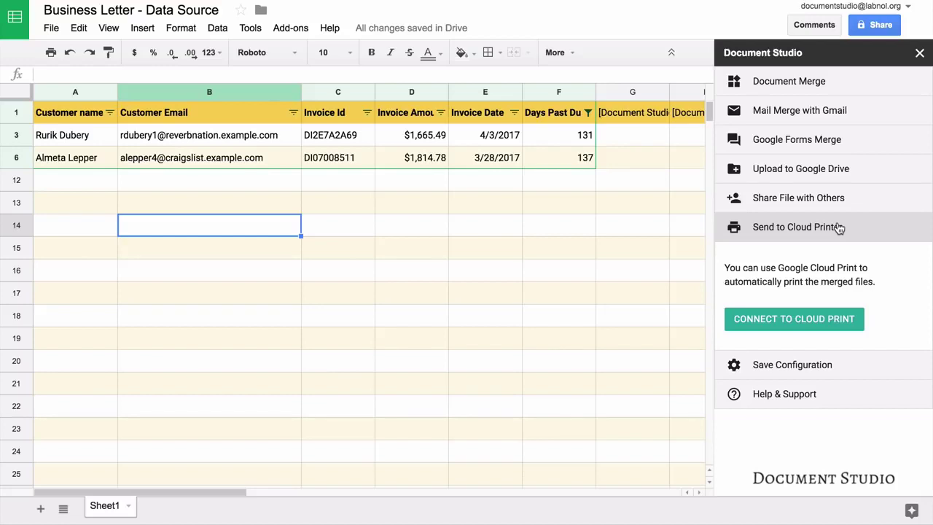
{"action": "left_click", "coordinate": [840, 228]}
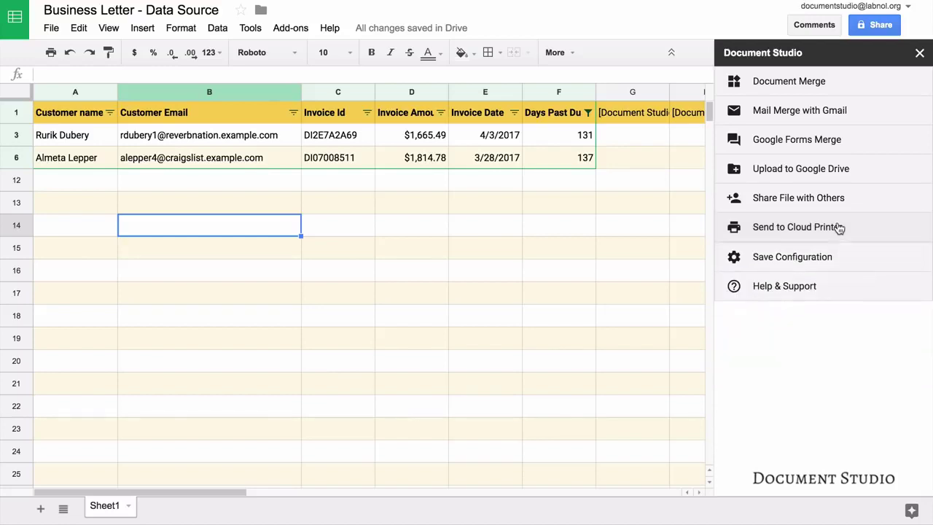
{"action": "left_click", "coordinate": [831, 264]}
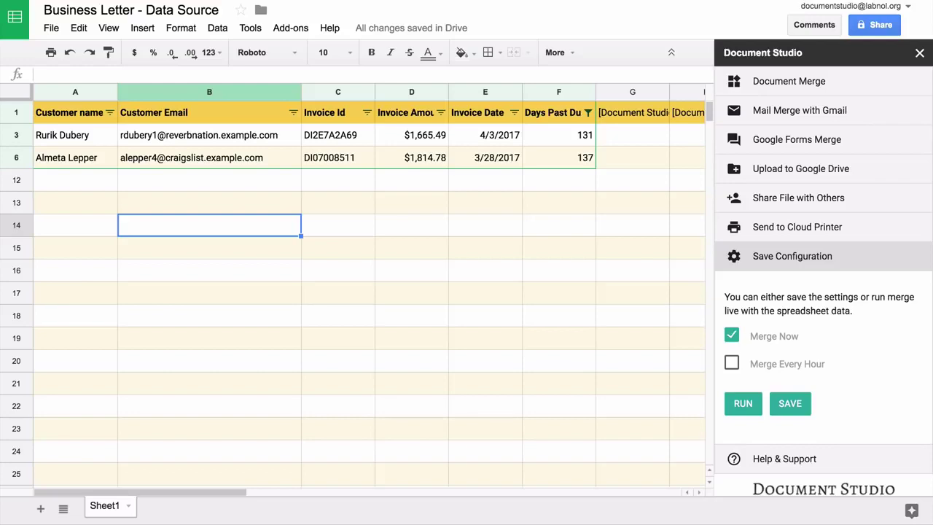
Run the merge now and scroll right to the Email Sent status and Drive link columns.
{"action": "left_click", "coordinate": [745, 405]}
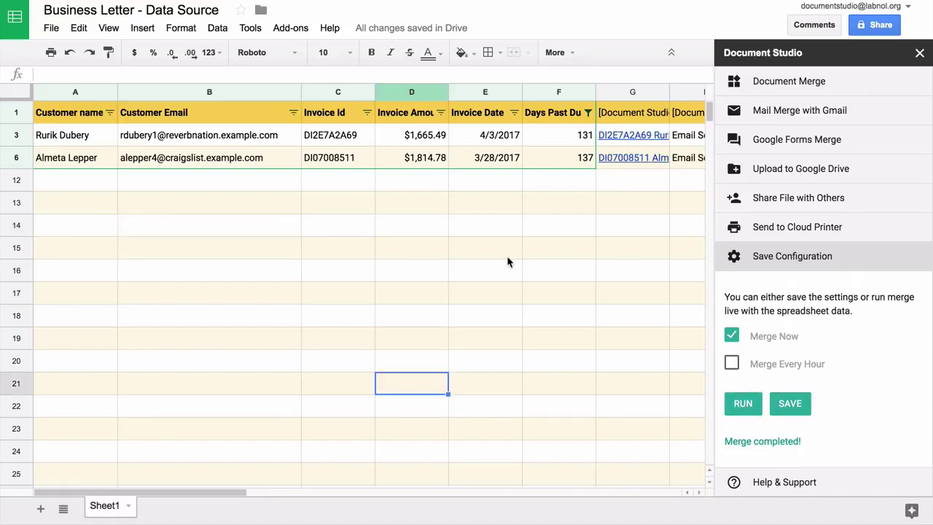
{"action": "scroll", "coordinate": [508, 263], "scroll_direction": "right", "scroll_amount": 4}
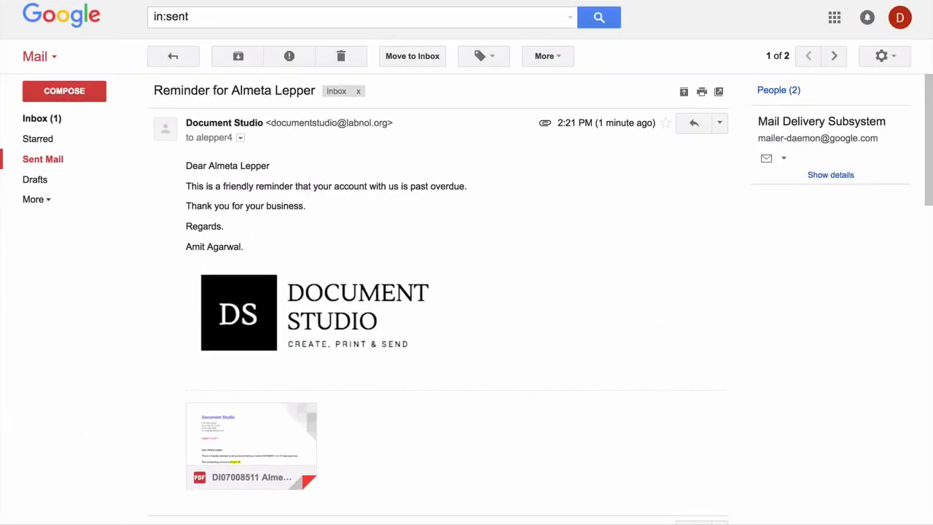
Preview the attached PDF letter showing 137 days past due and $1,814.78 outstanding.
{"action": "left_click", "coordinate": [251, 445]}
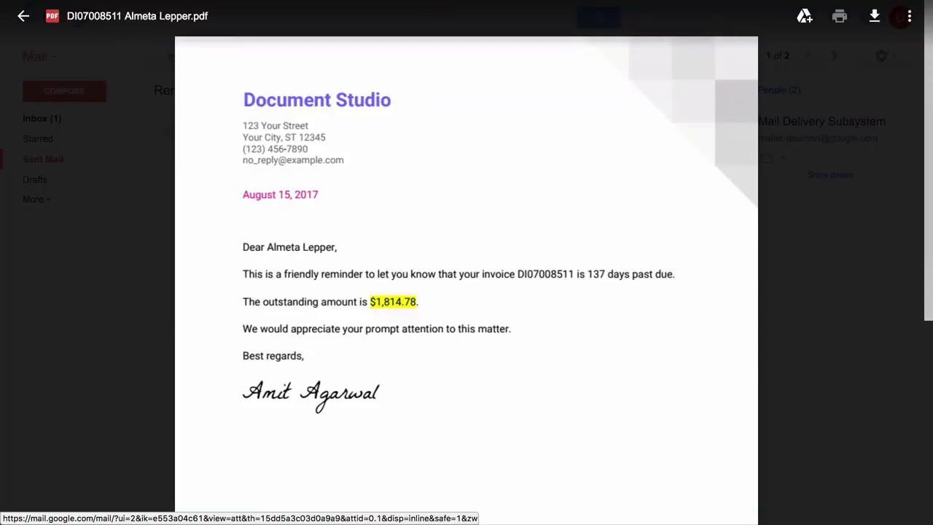